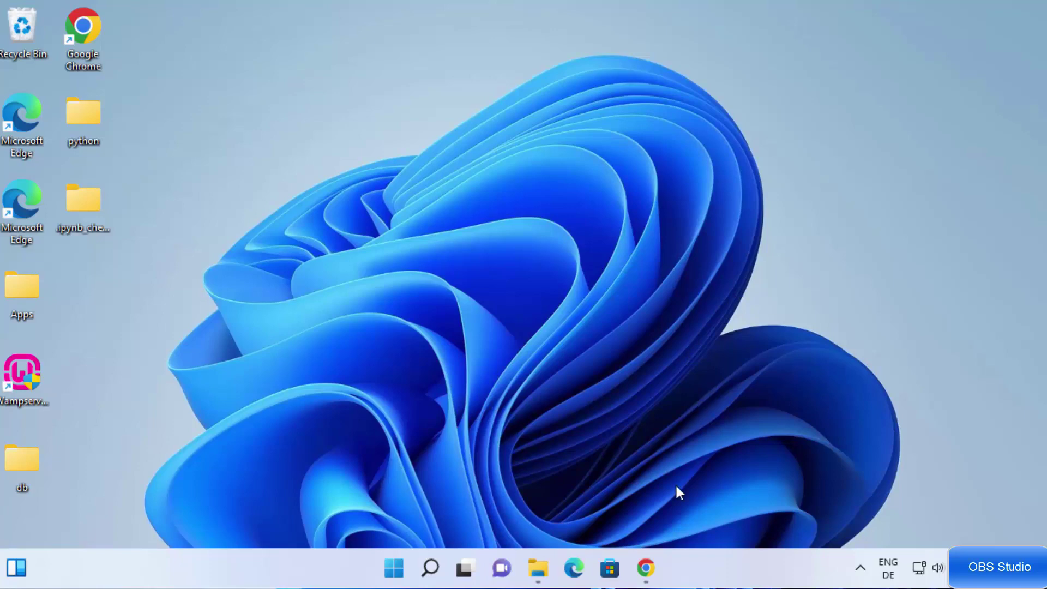
# - Start downloading the Windows installer of OBS Studio from obsproject.com, and cancel the download
pyautogui.click(645, 567)
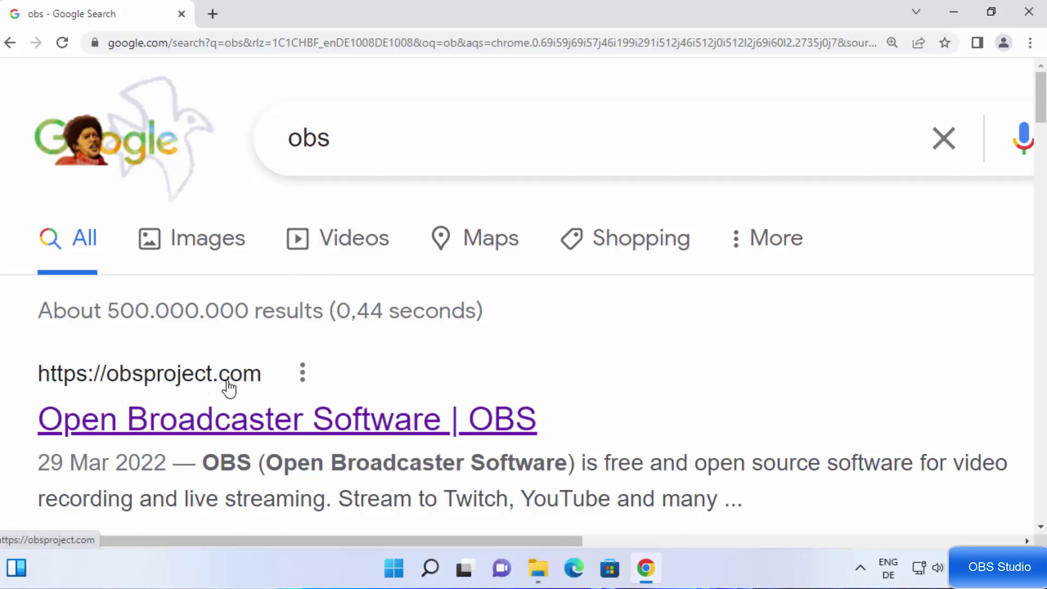
pyautogui.click(201, 423)
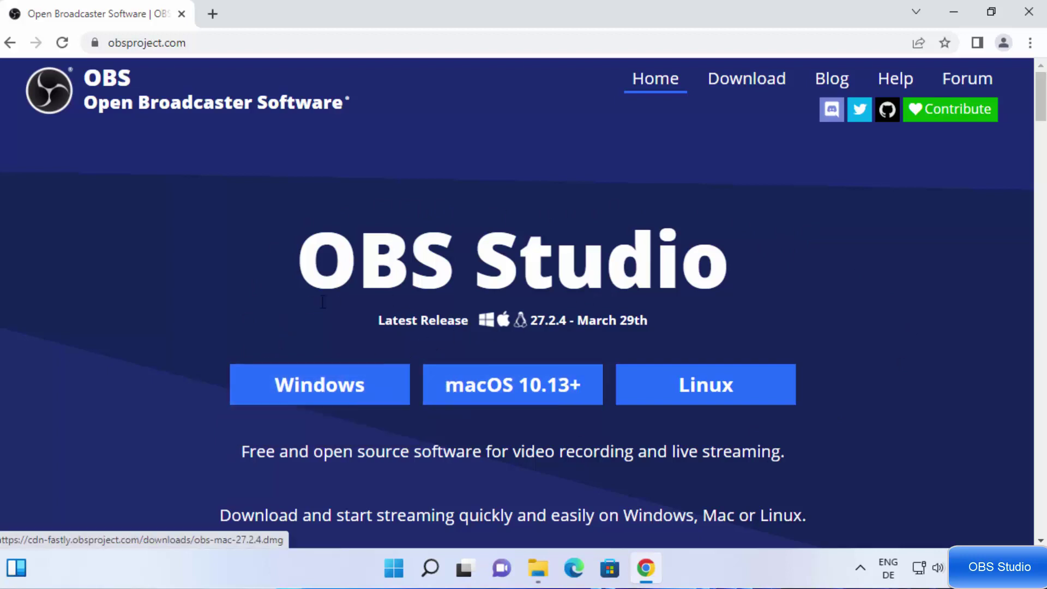
pyautogui.click(308, 393)
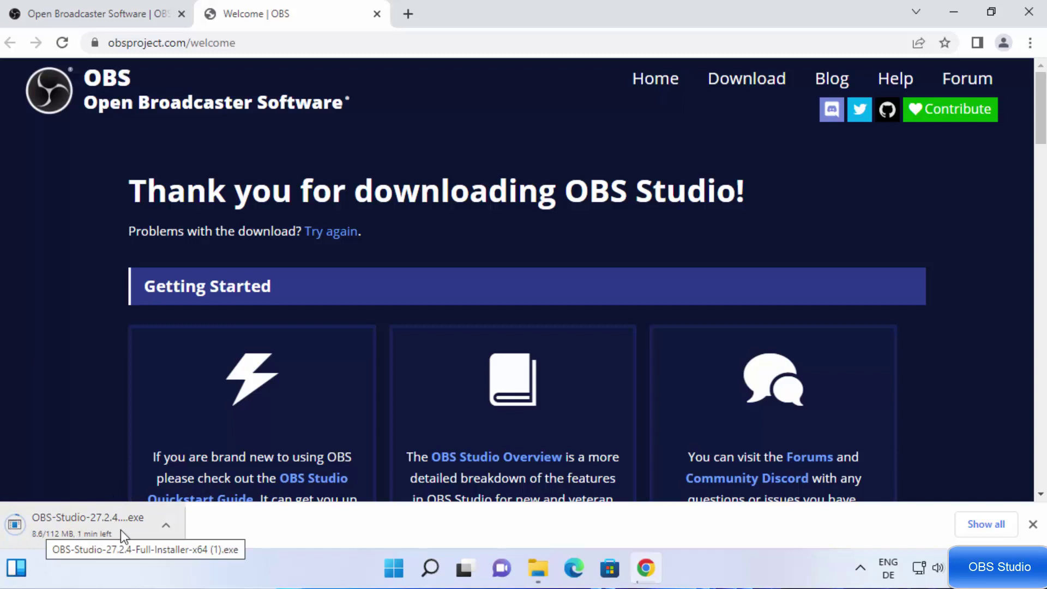
pyautogui.click(159, 524)
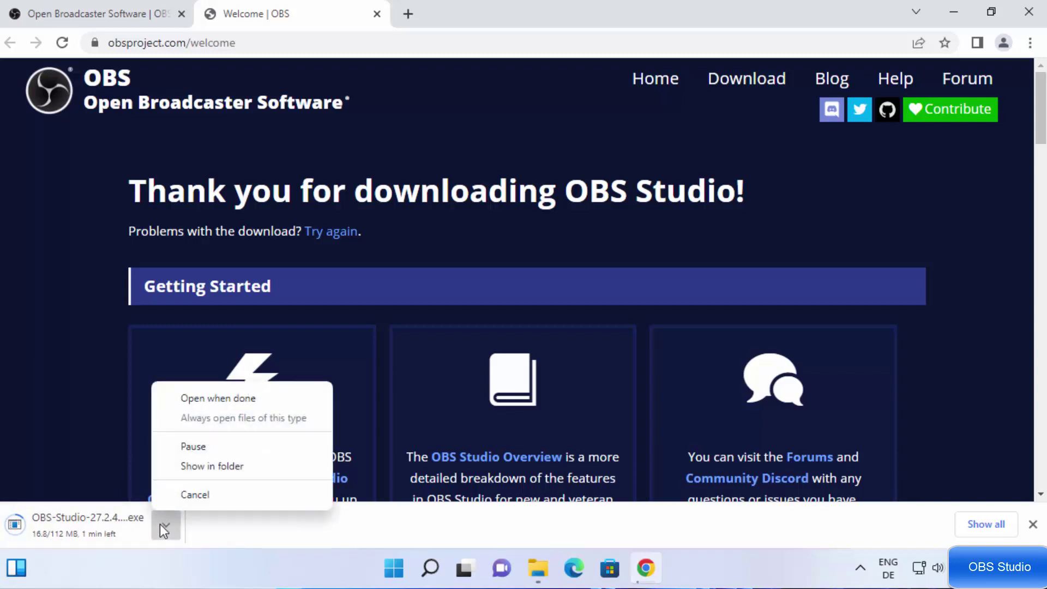
pyautogui.click(169, 496)
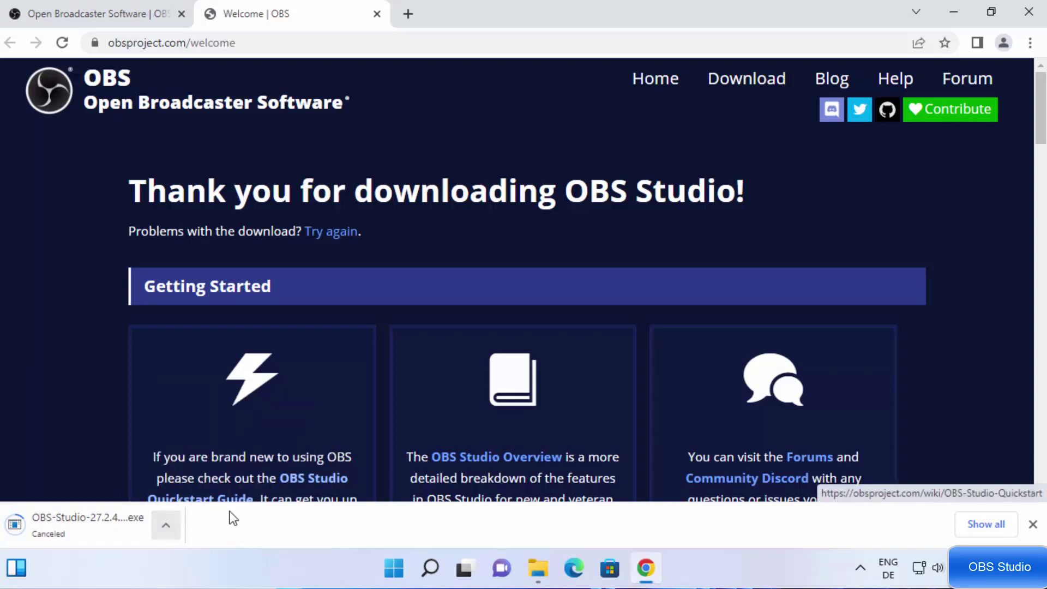
# - Run OBS-Studio-27.2.4-Full-Installer-x64 from the Downloads folder and allow it to make changes to the device
pyautogui.click(539, 572)
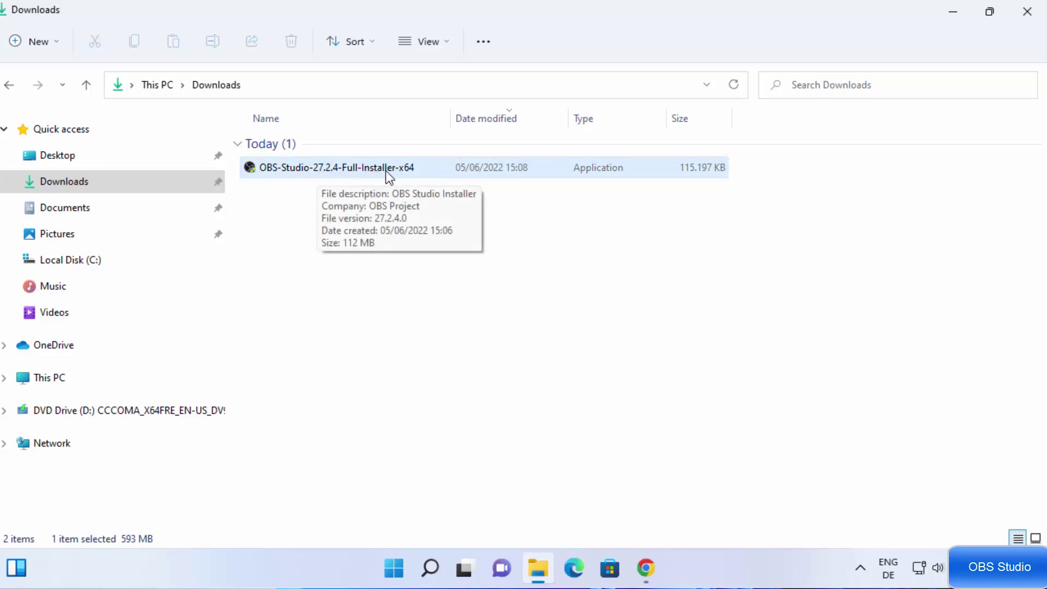
pyautogui.doubleClick(341, 173)
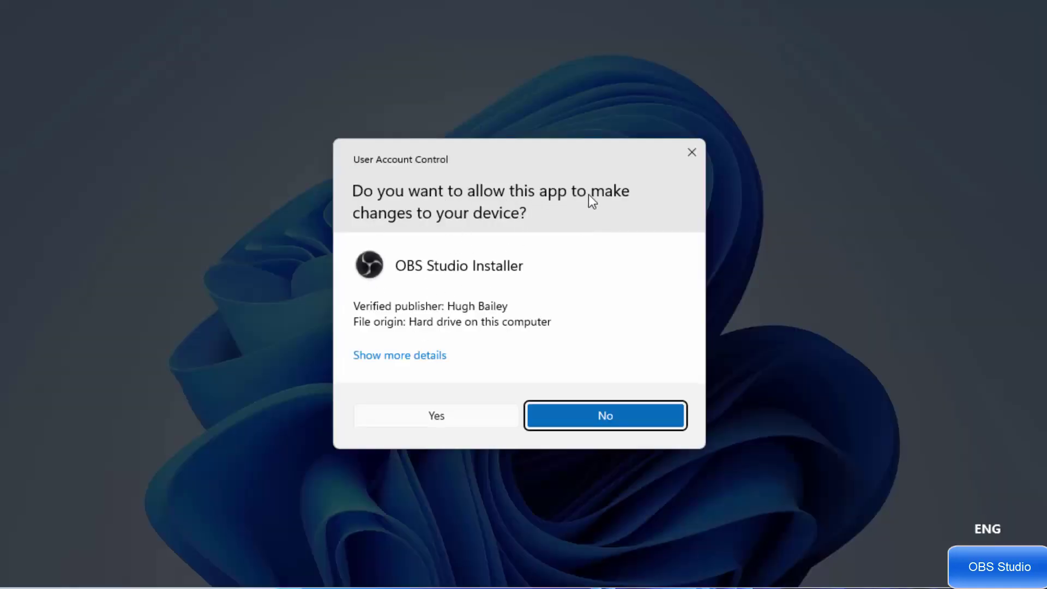
pyautogui.click(433, 418)
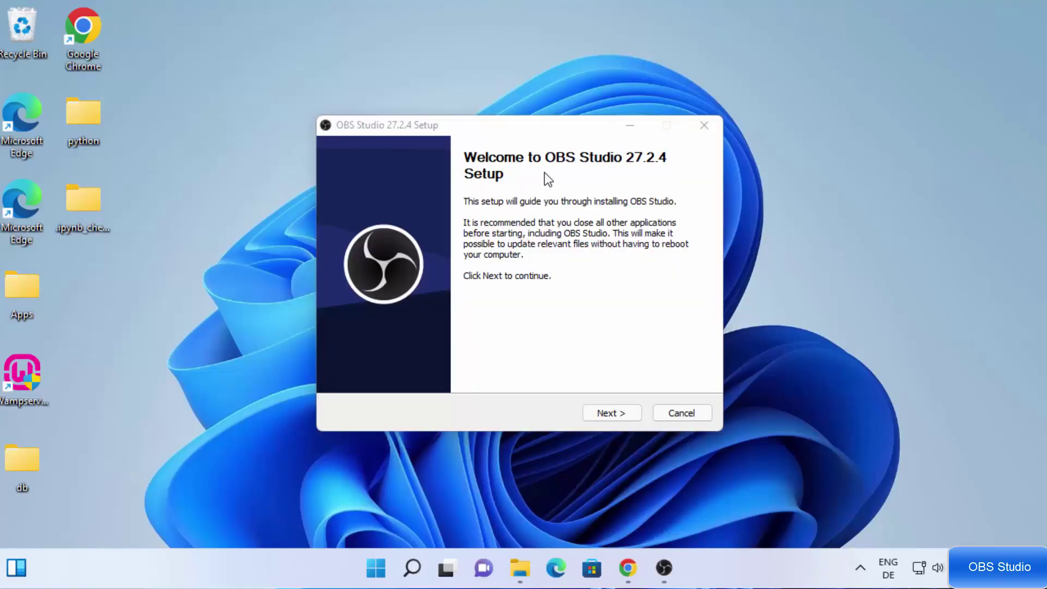
pyautogui.click(598, 352)
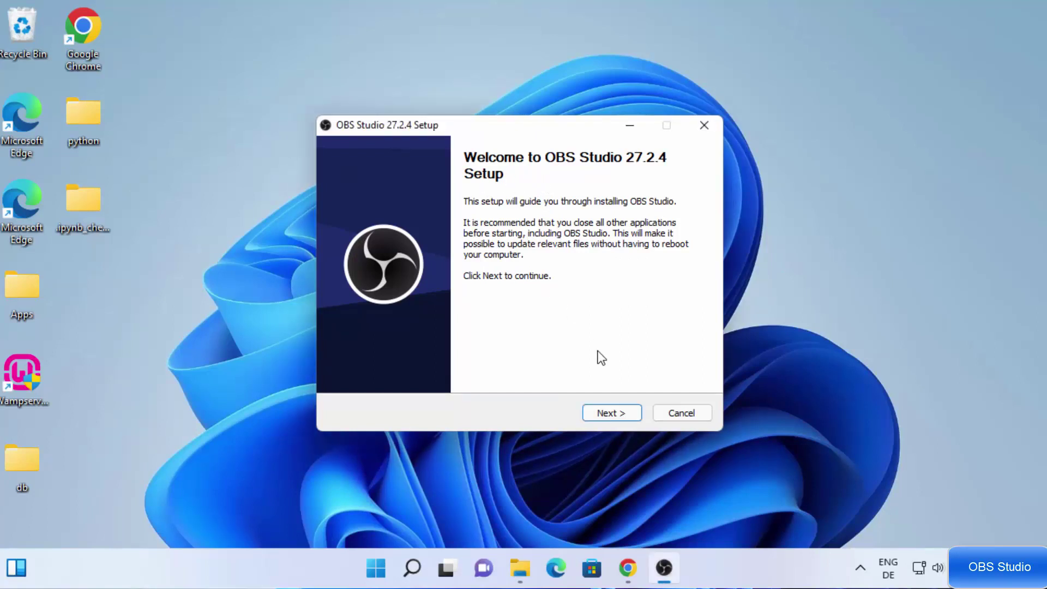
# - Pass the setup welcome page, read through the license terms to the end and continue to the install location
pyautogui.click(599, 413)
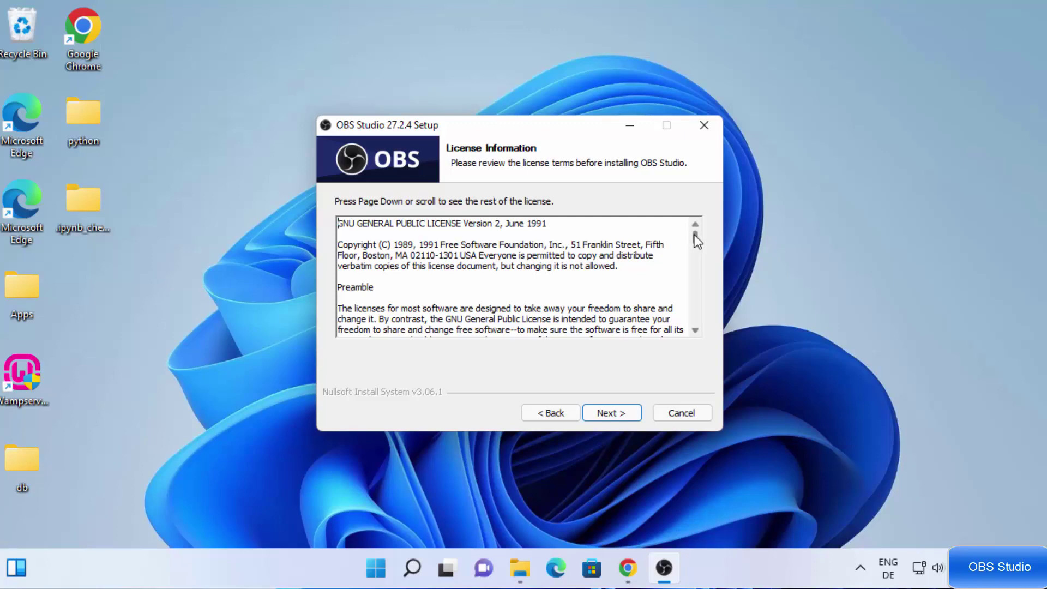
pyautogui.moveTo(695, 235); pyautogui.dragTo(695, 316)
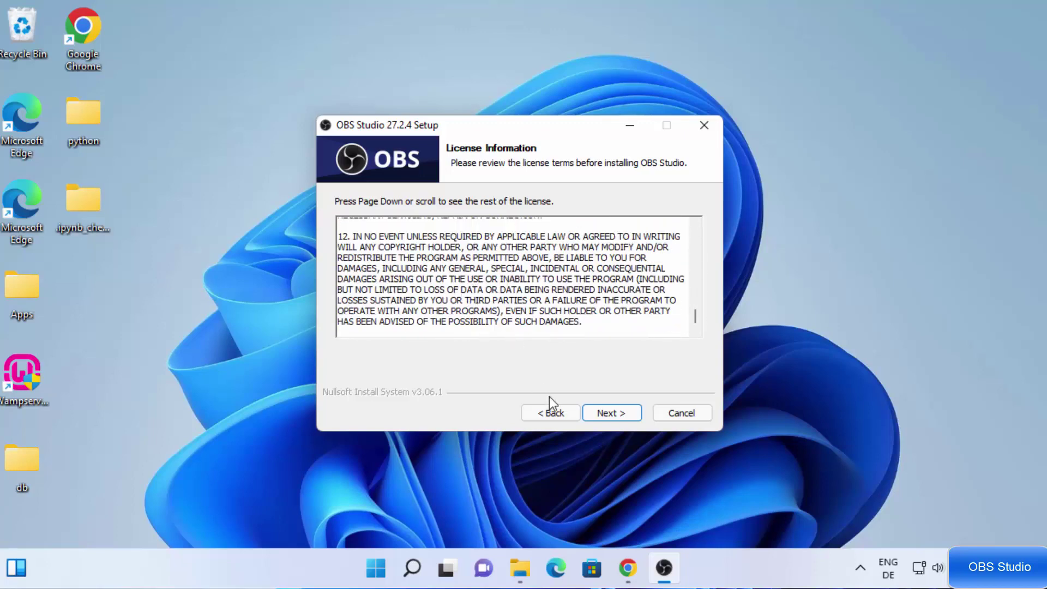
pyautogui.click(594, 413)
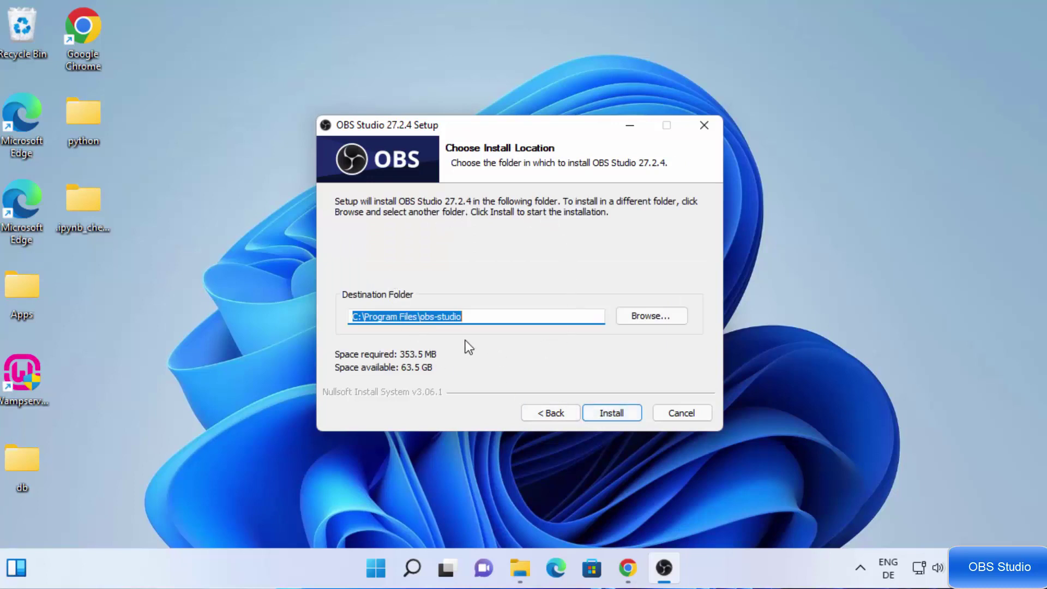
# - Install OBS Studio into C:\Program Files\obs-studio and finish the setup with the program launching
pyautogui.click(396, 315)
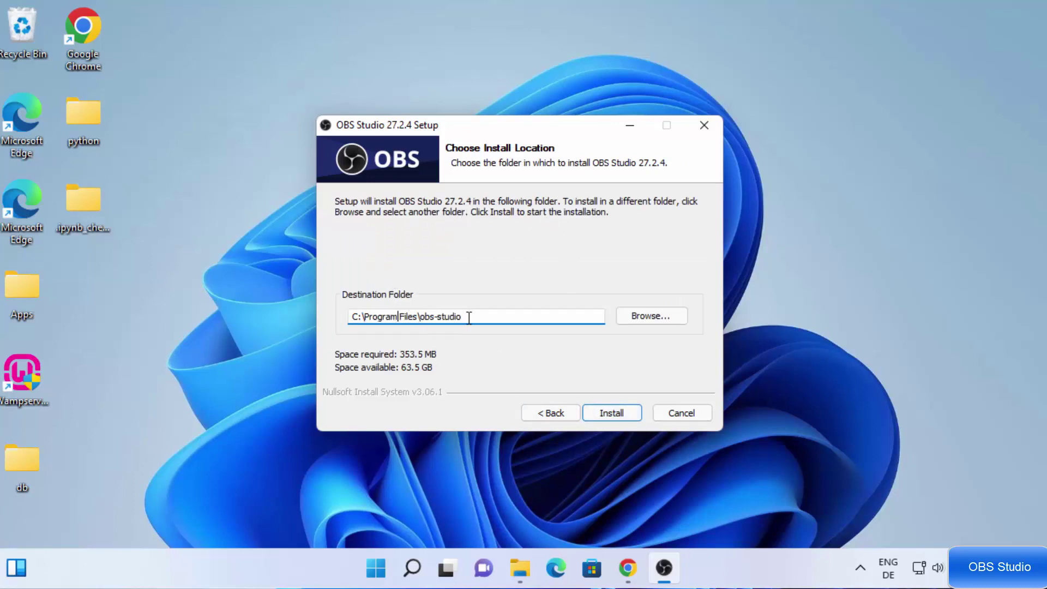
pyautogui.moveTo(484, 316); pyautogui.dragTo(340, 321)
pyautogui.click(480, 316)
pyautogui.moveTo(455, 317); pyautogui.dragTo(313, 318)
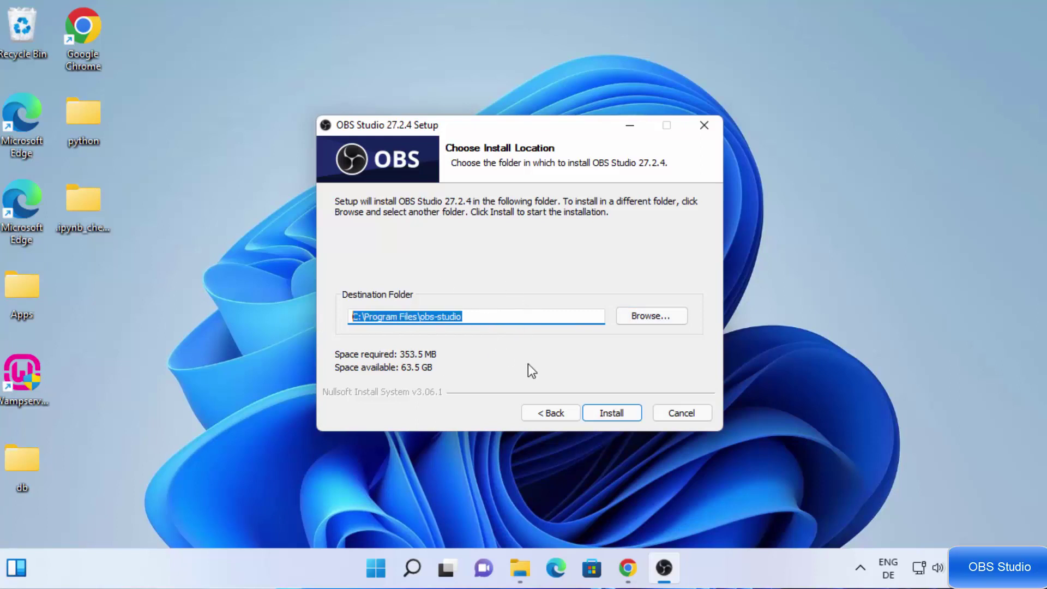
pyautogui.click(620, 410)
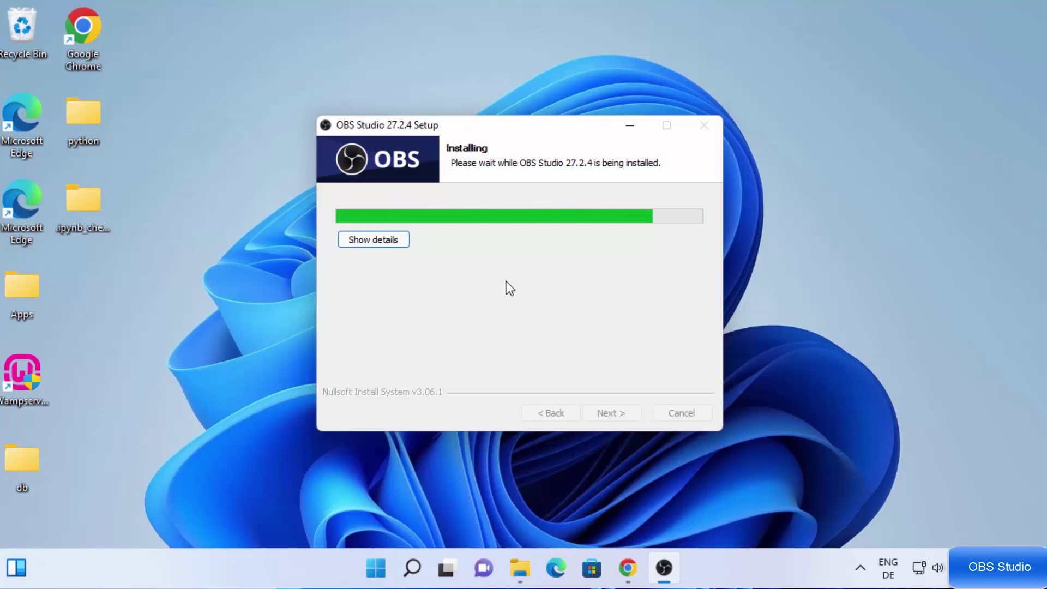
pyautogui.click(378, 243)
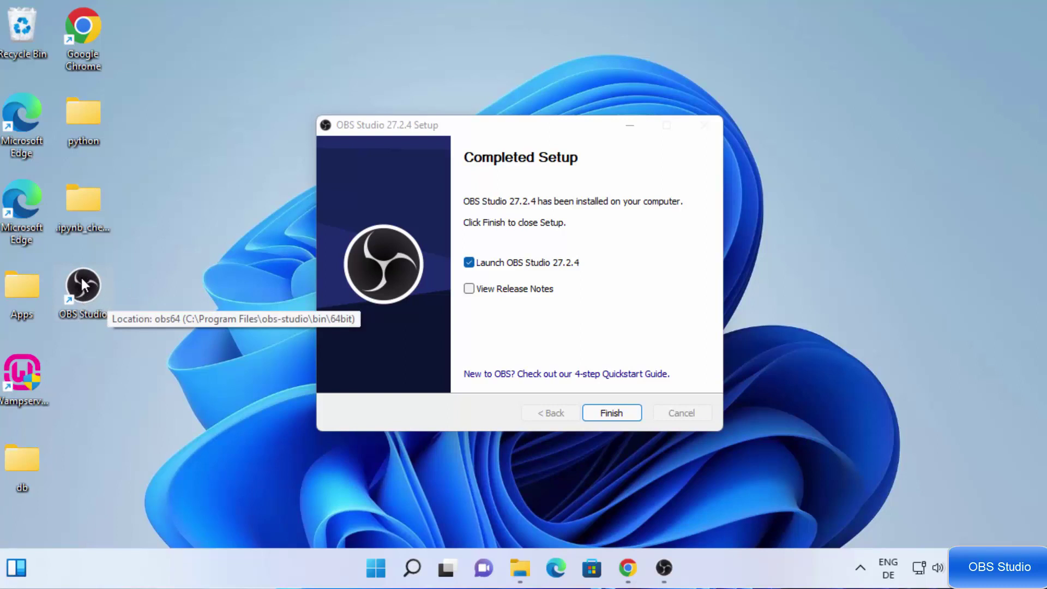
pyautogui.click(606, 417)
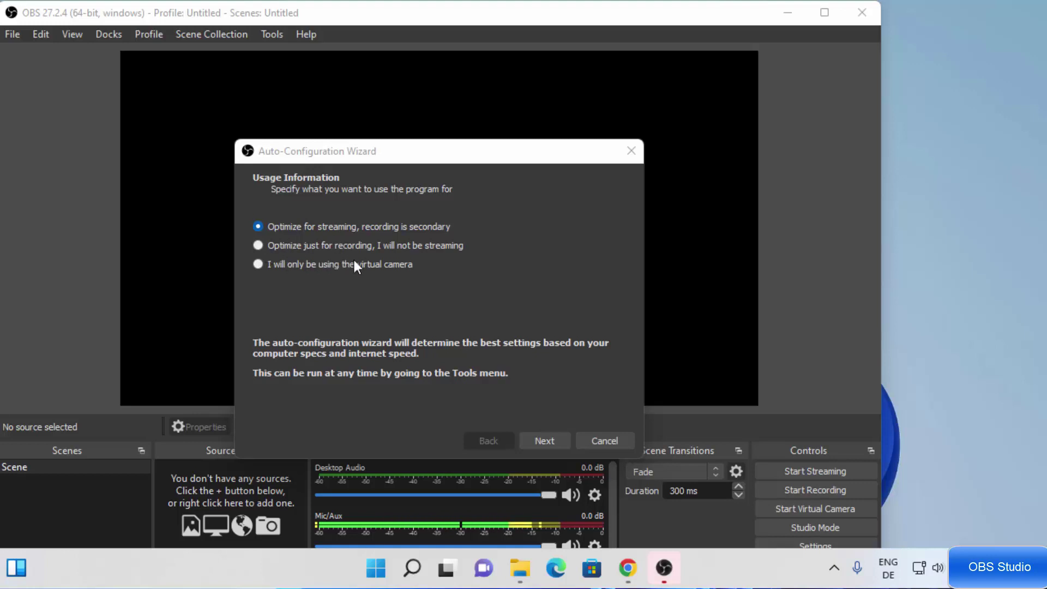
# - Auto-configure for recording only, with a 1920x1080 base resolution and either 60 or 30 FPS preferring 60, and apply the settings
pyautogui.click(257, 245)
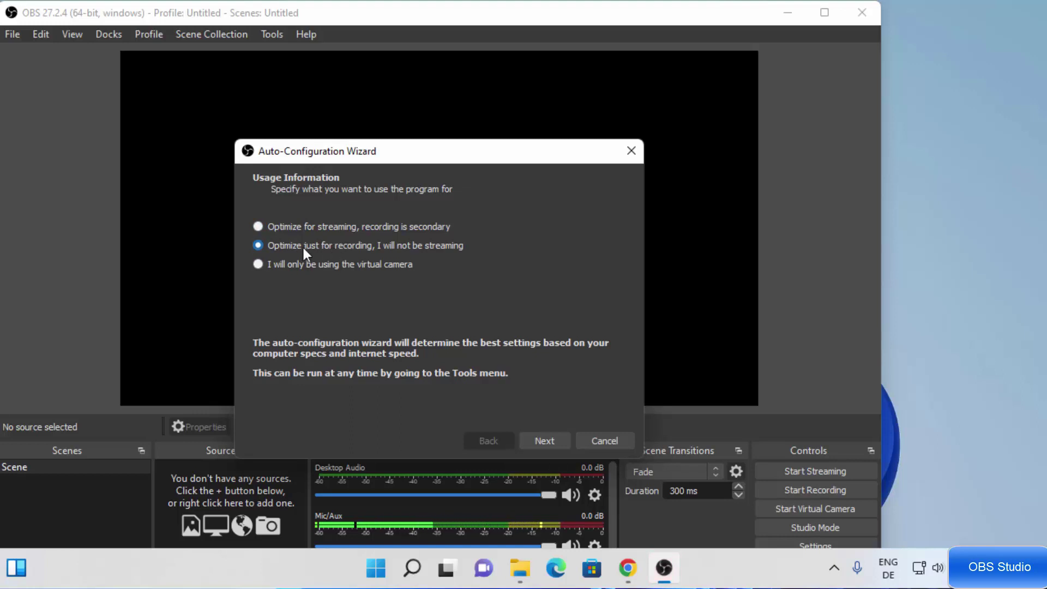
pyautogui.click(537, 441)
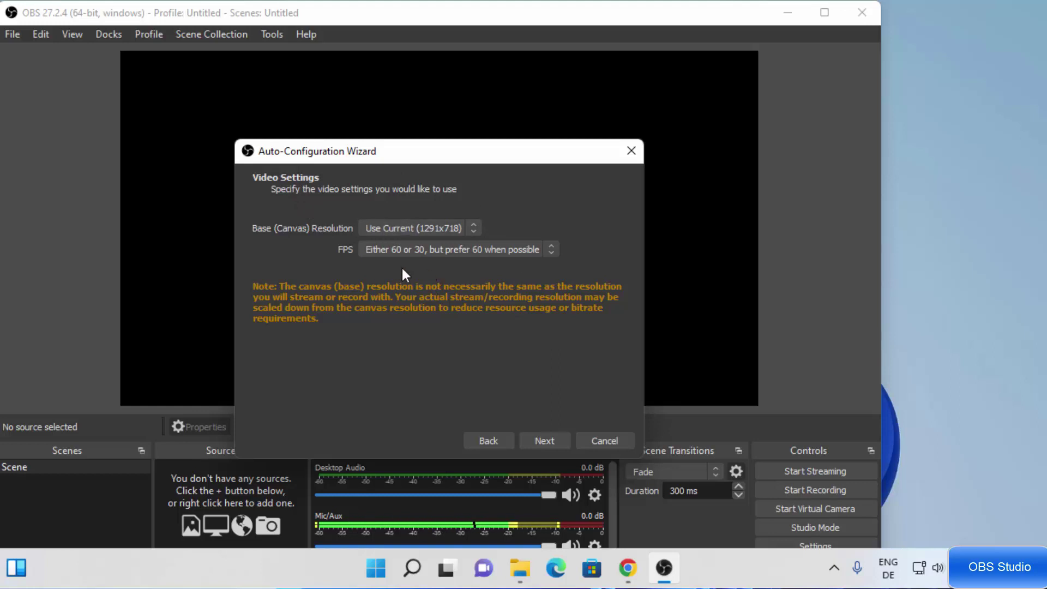
pyautogui.click(395, 230)
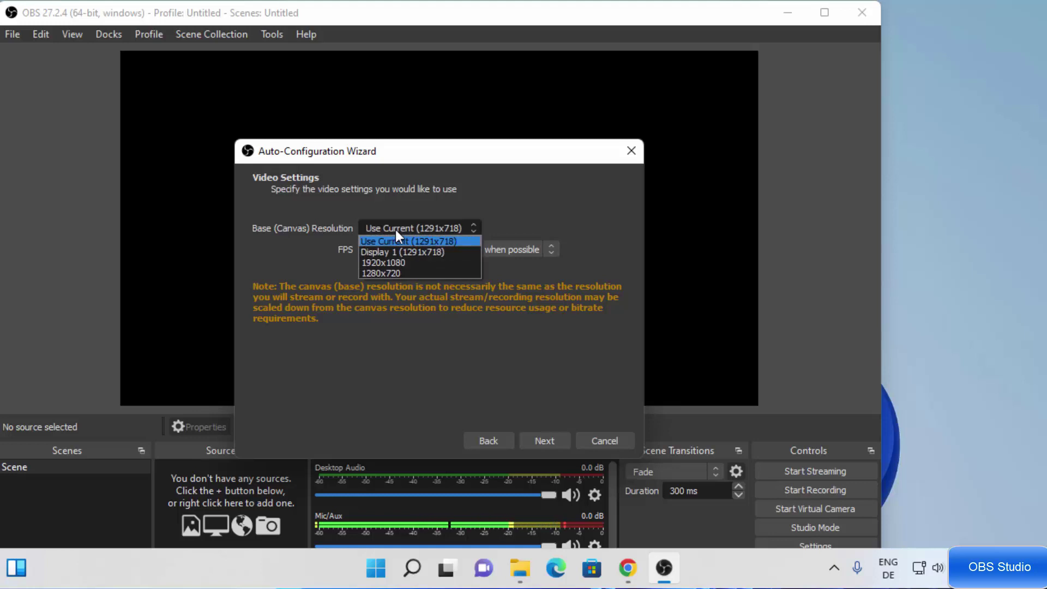
pyautogui.click(374, 264)
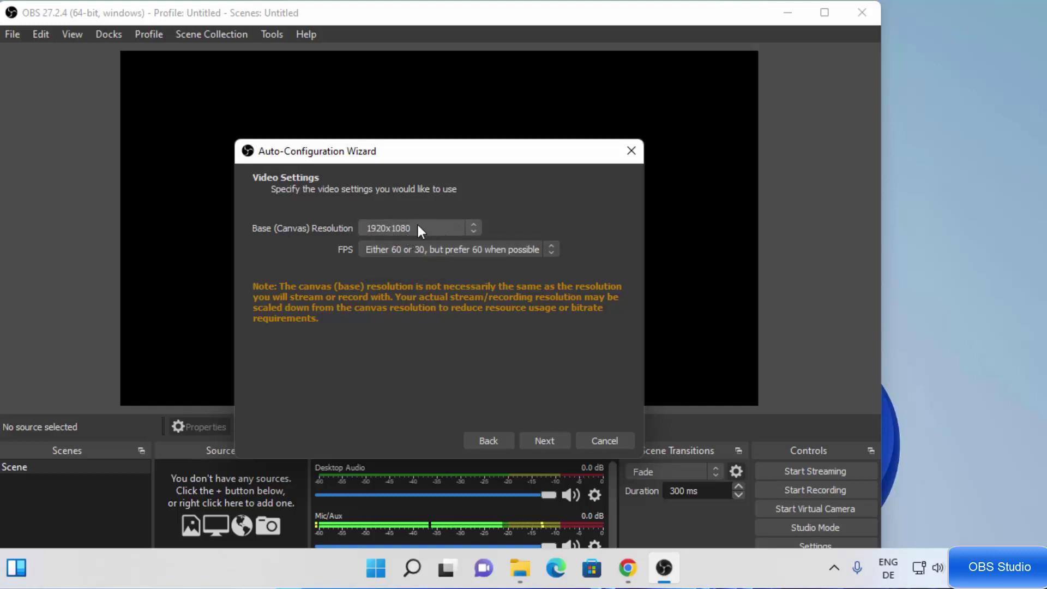
pyautogui.click(395, 250)
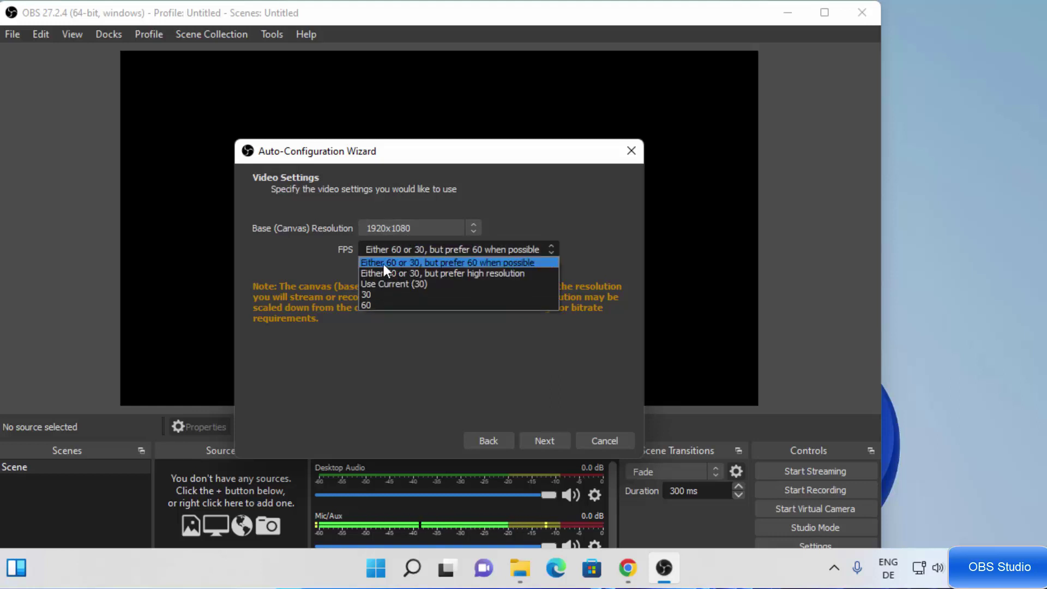
pyautogui.click(384, 264)
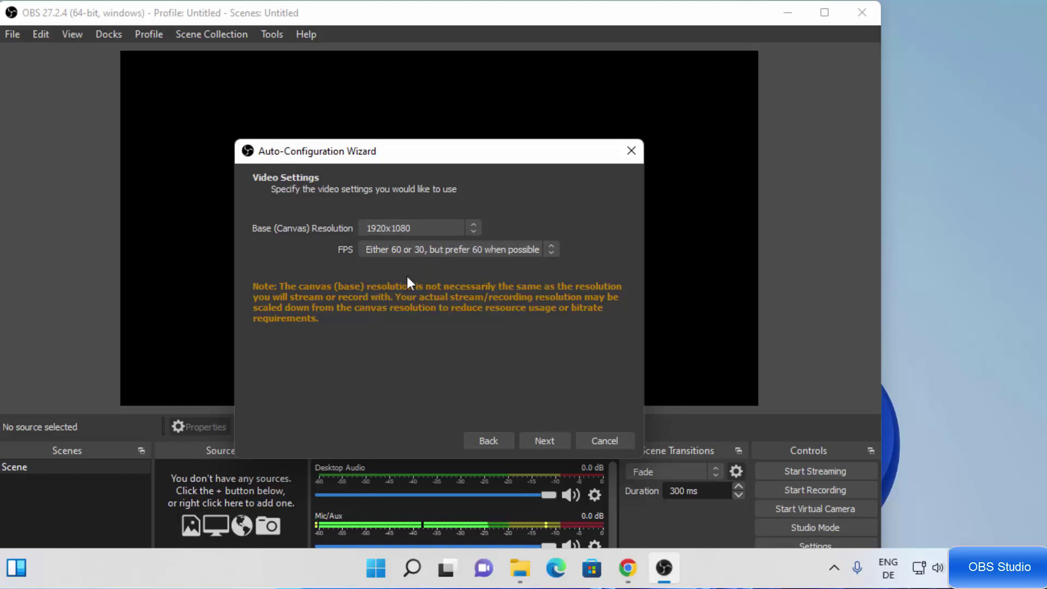
pyautogui.click(544, 441)
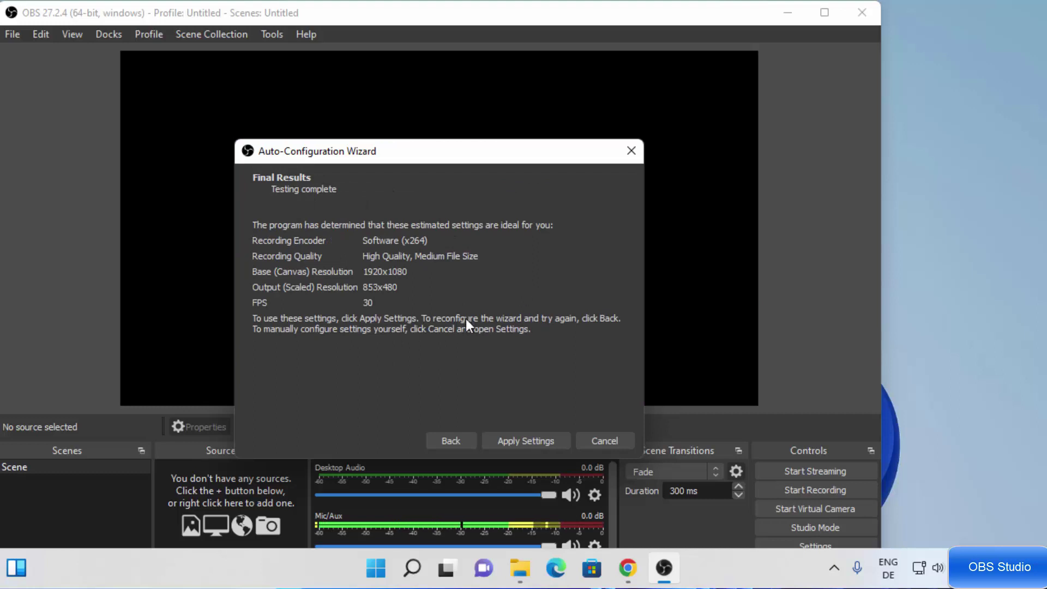
pyautogui.click(509, 442)
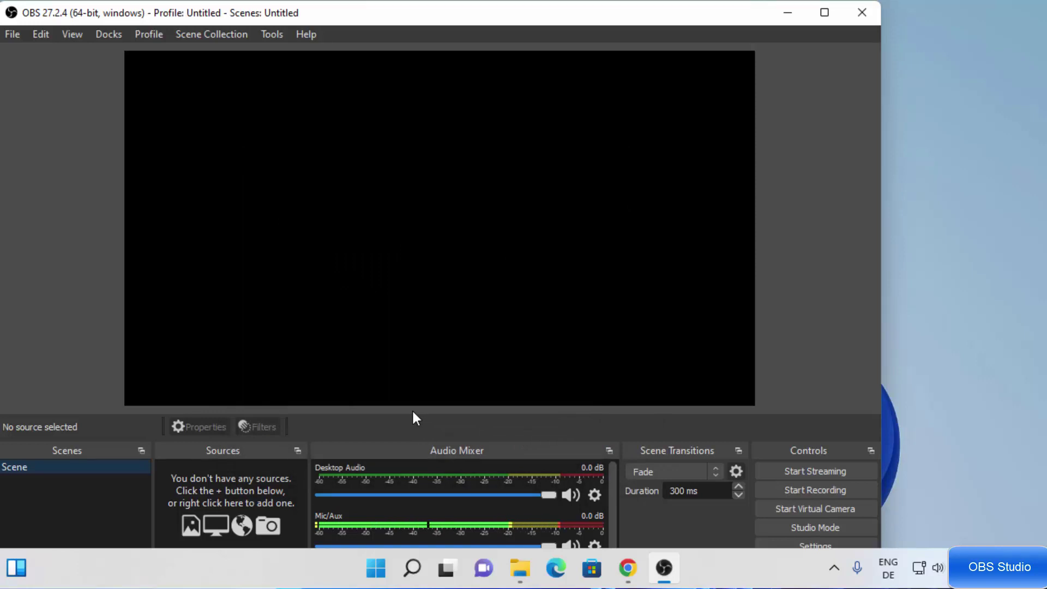
# - Add a new, visible display capture source named "Display Capture 1" to the scene
pyautogui.rightClick(246, 478)
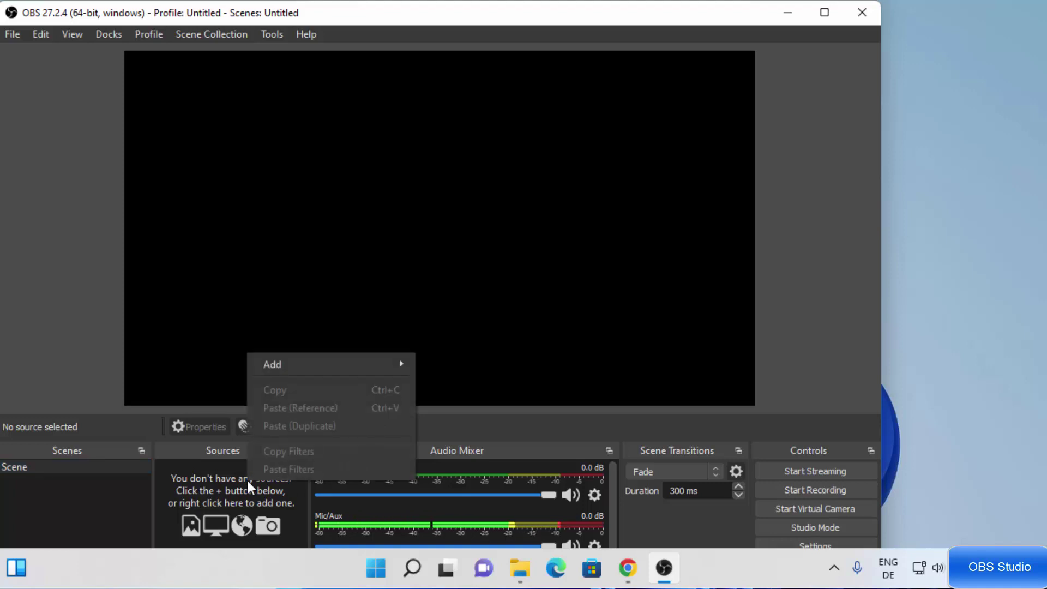
pyautogui.click(219, 485)
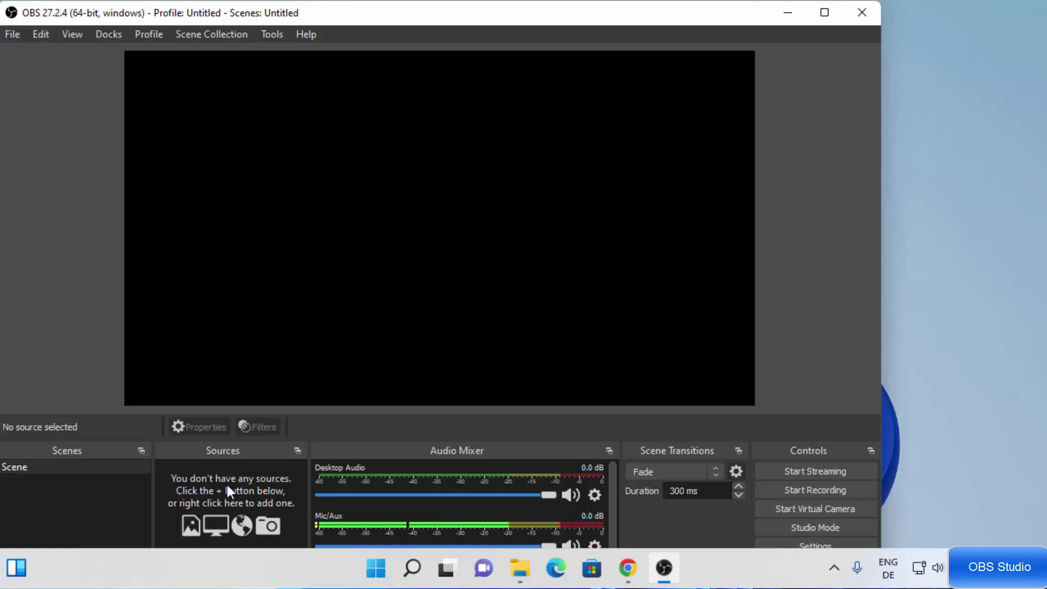
pyautogui.rightClick(227, 485)
pyautogui.moveTo(289, 368)
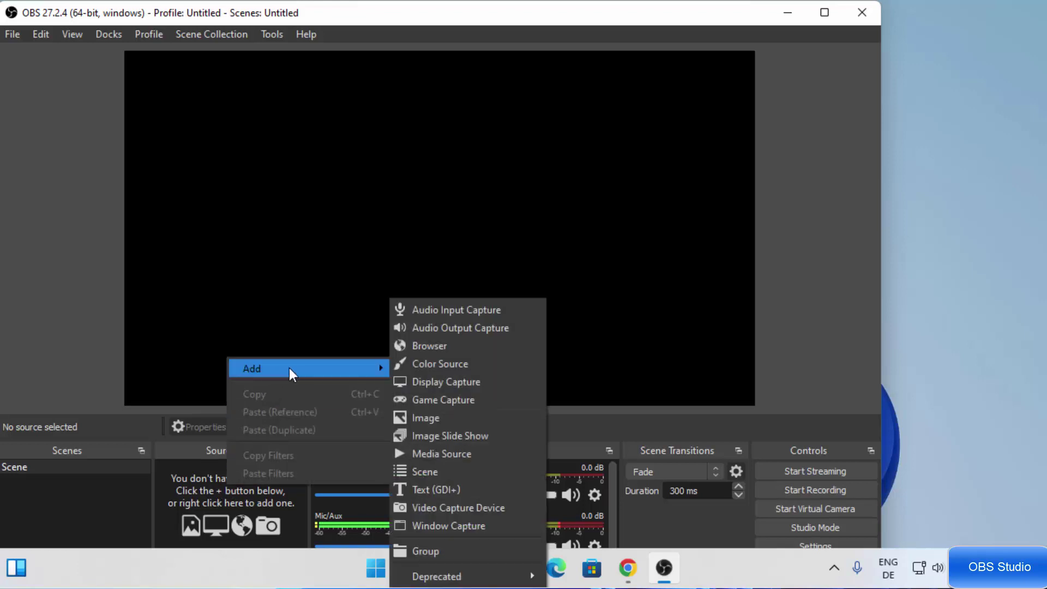
pyautogui.click(446, 387)
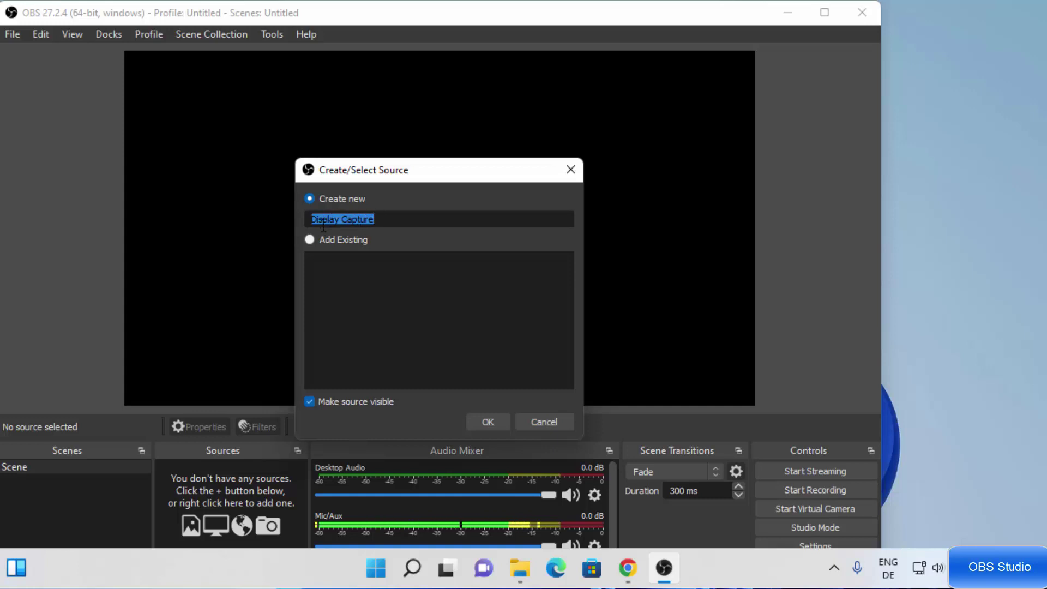
pyautogui.click(386, 224)
pyautogui.write('1')
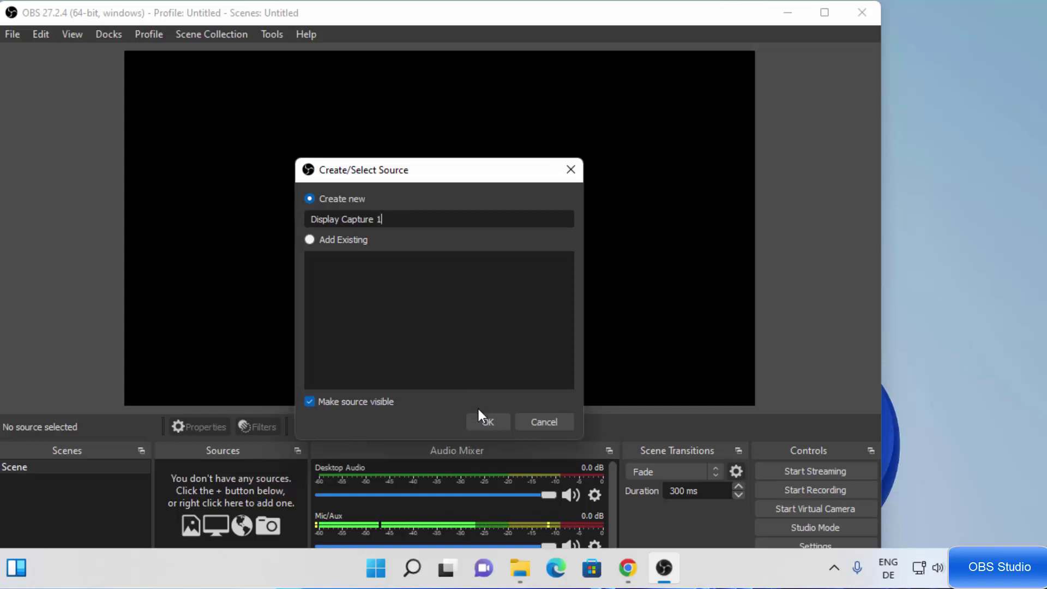
pyautogui.click(486, 421)
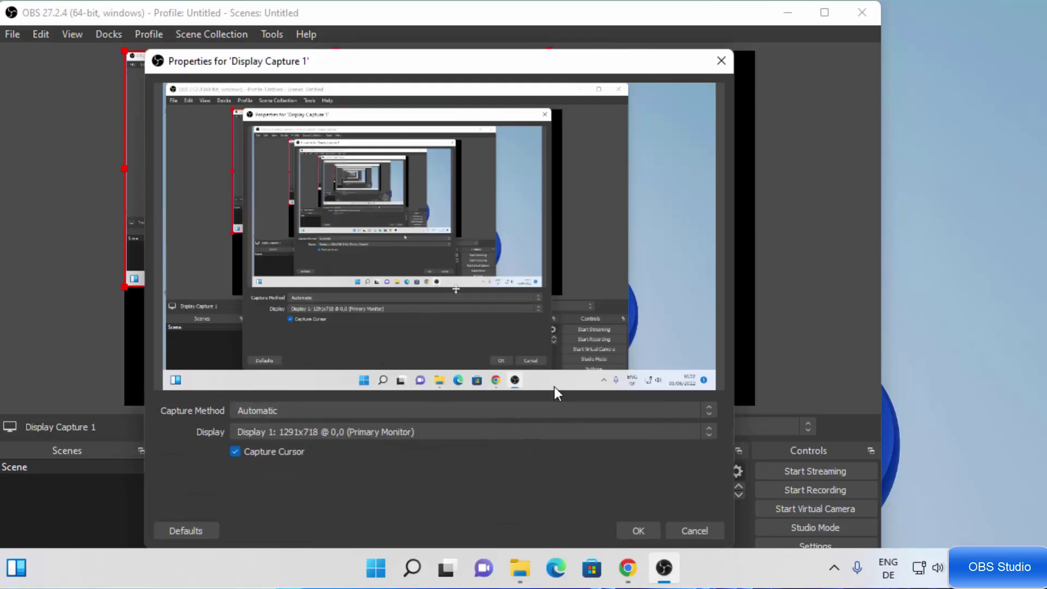
# - Keep the Automatic capture method and choose Display 1 (Primary Monitor) for the display capture, and confirm its properties
pyautogui.moveTo(519, 63); pyautogui.dragTo(521, 37)
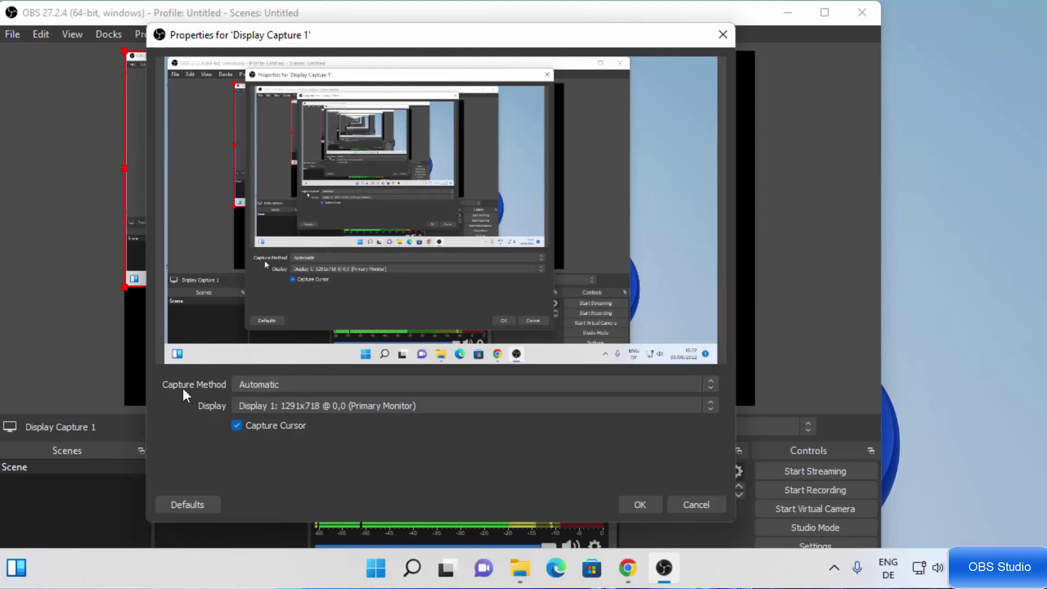
pyautogui.click(254, 384)
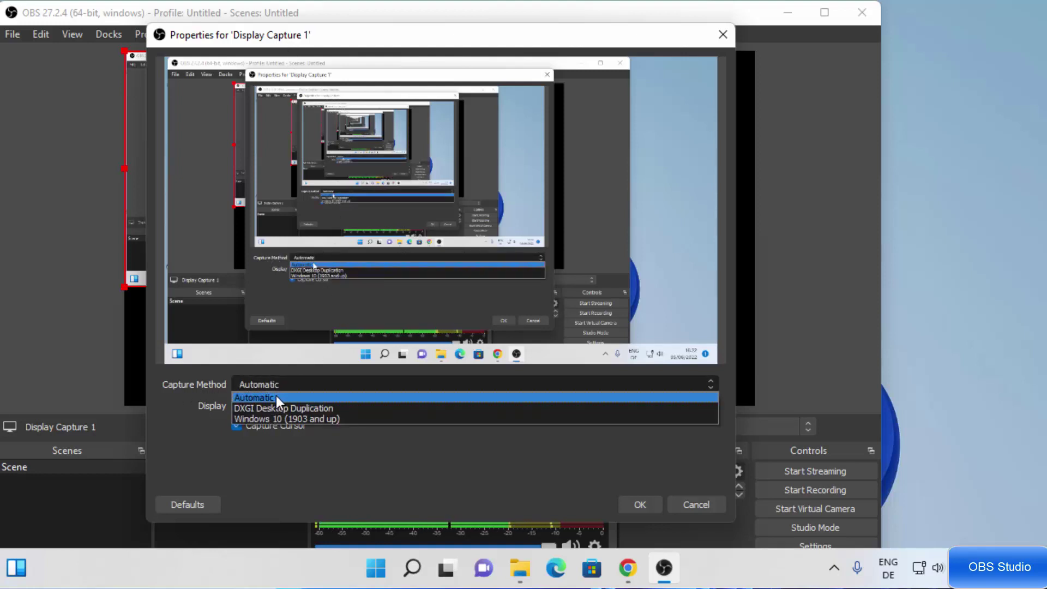
pyautogui.click(182, 414)
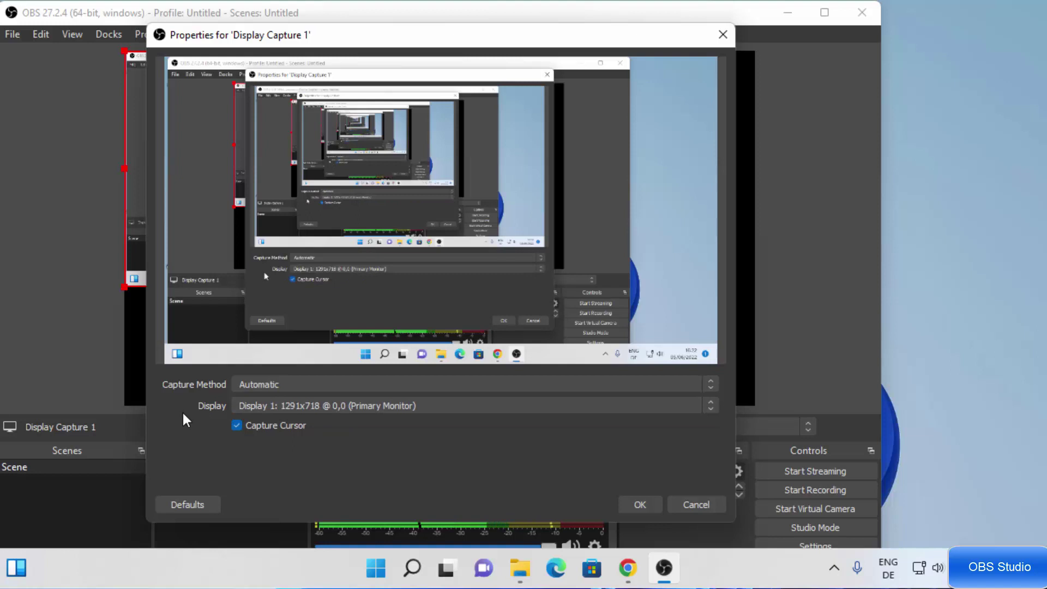
pyautogui.click(244, 404)
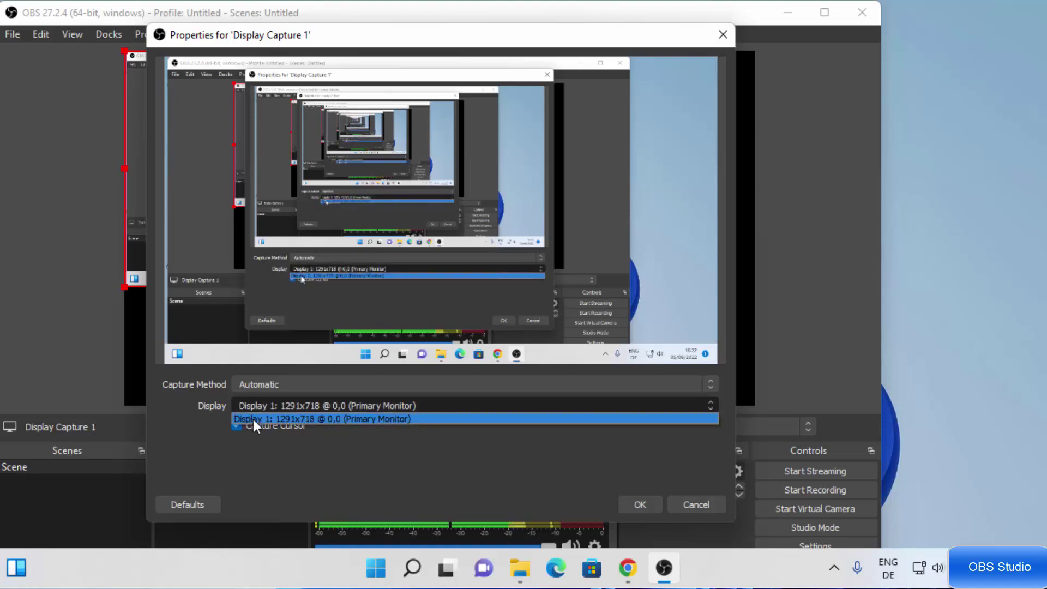
pyautogui.click(253, 420)
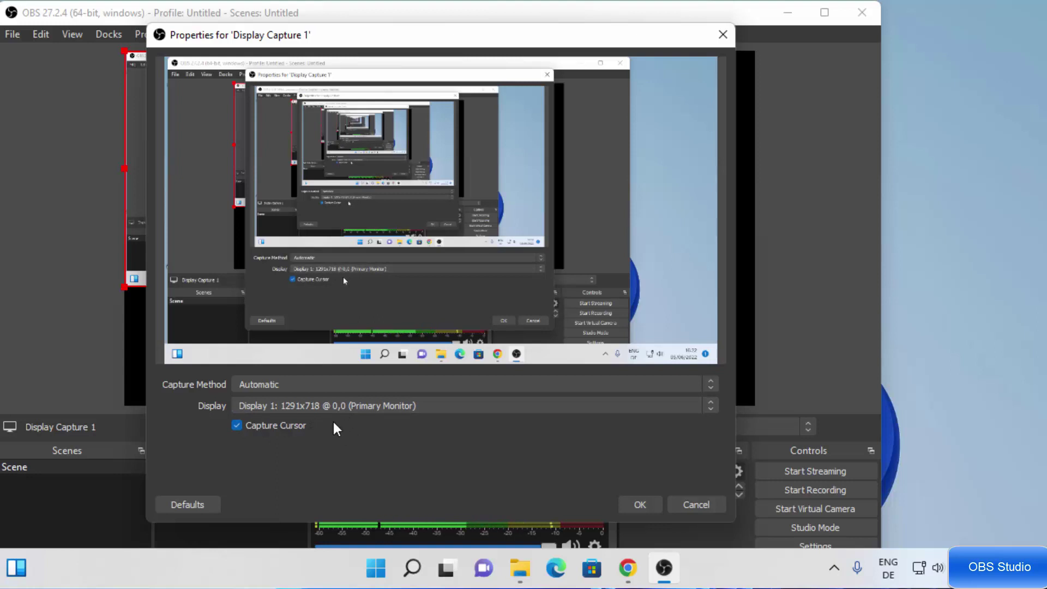
pyautogui.click(631, 503)
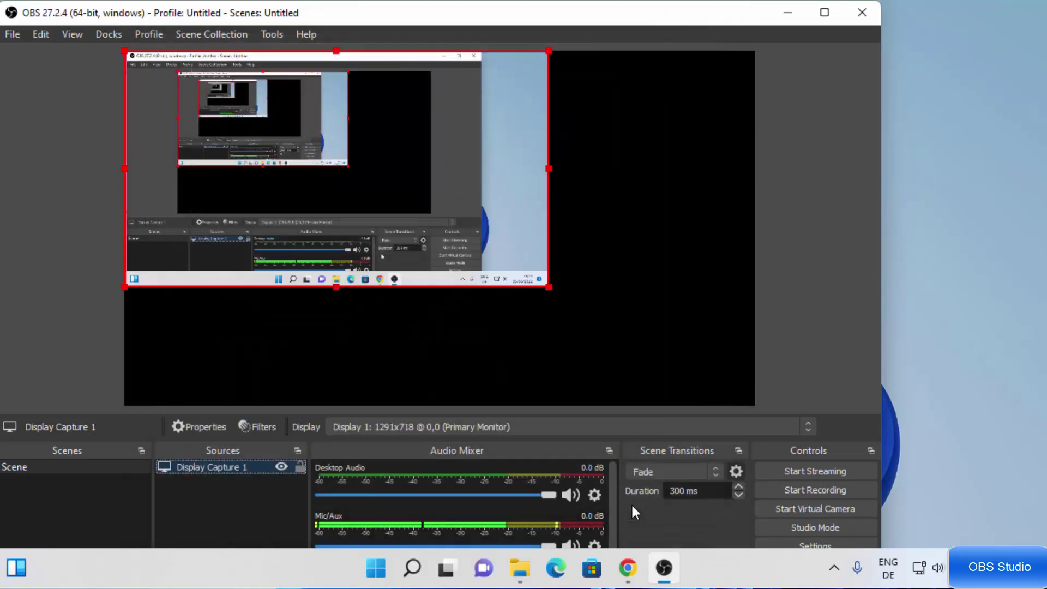
# - Enlarge the display capture to cover the whole preview canvas and maximize the program window
pyautogui.moveTo(548, 288); pyautogui.dragTo(702, 408)
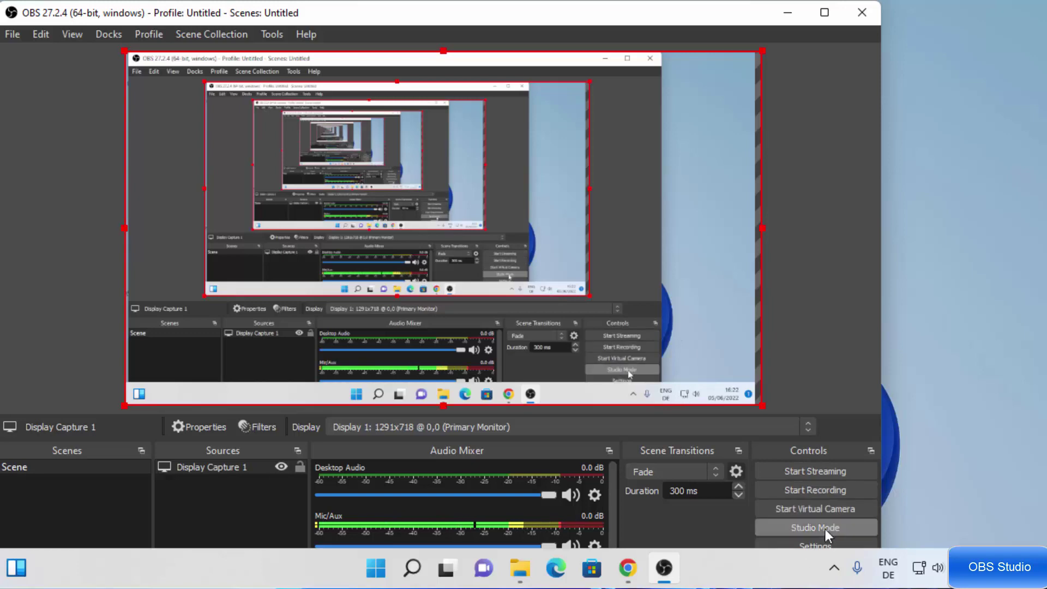
pyautogui.click(825, 12)
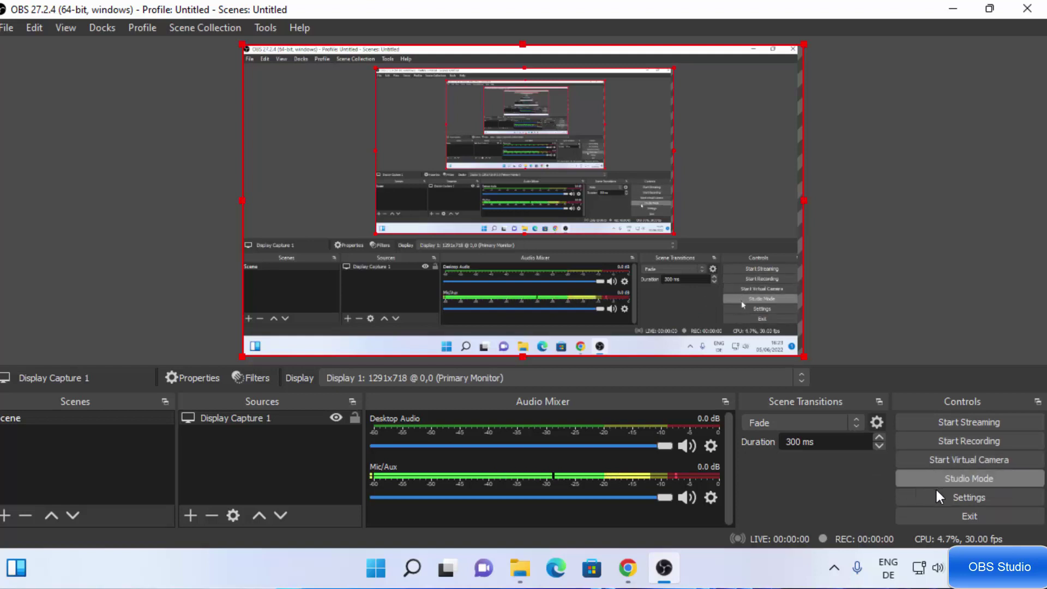
# - Open the output settings, check the Videos folder given as recording path in File Explorer, and return to the settings
pyautogui.click(958, 497)
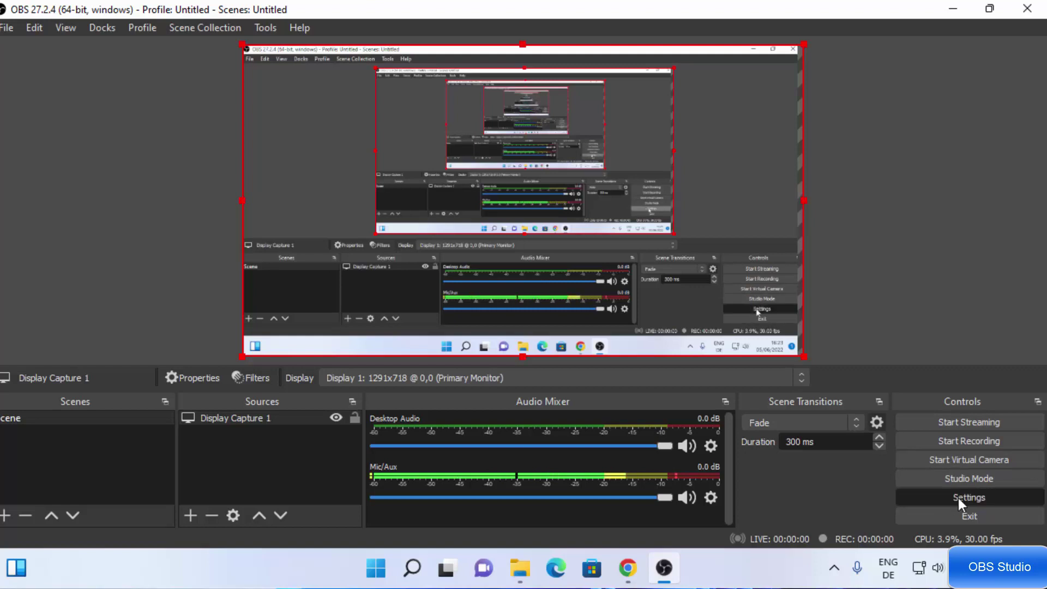
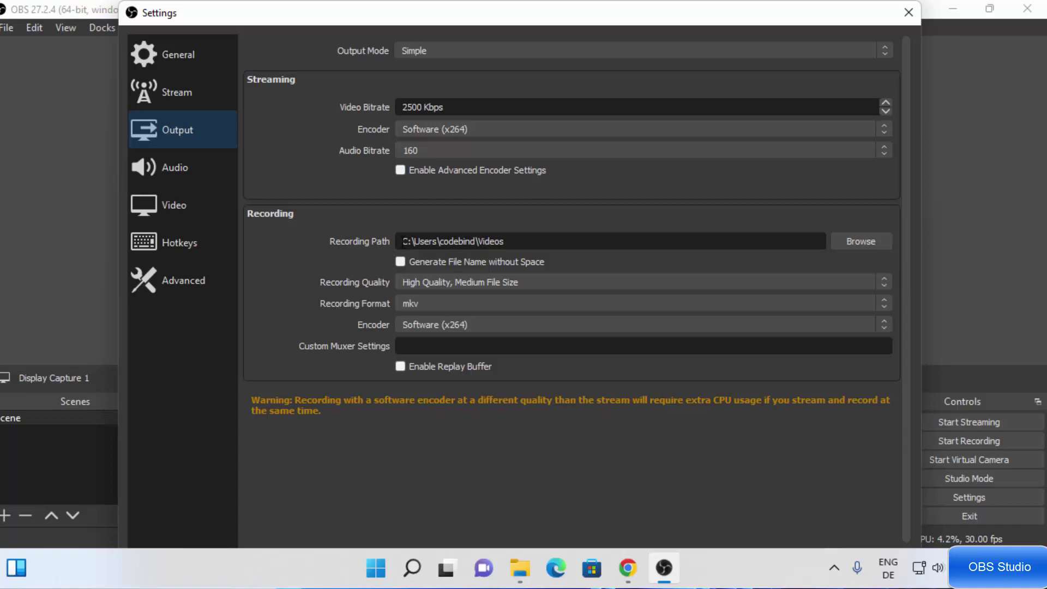
pyautogui.moveTo(402, 241); pyautogui.dragTo(509, 241)
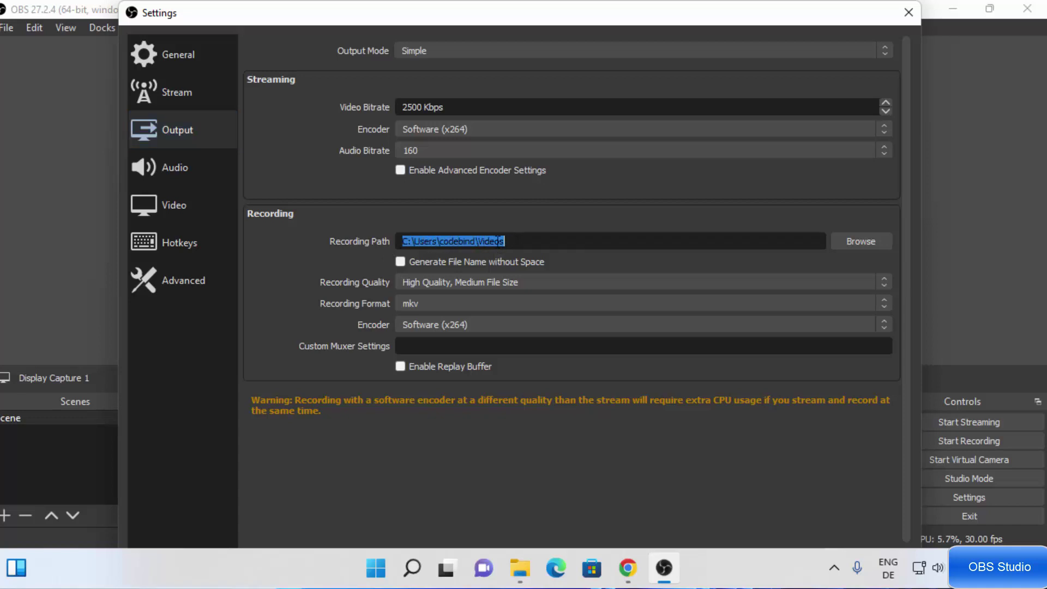
pyautogui.click(519, 569)
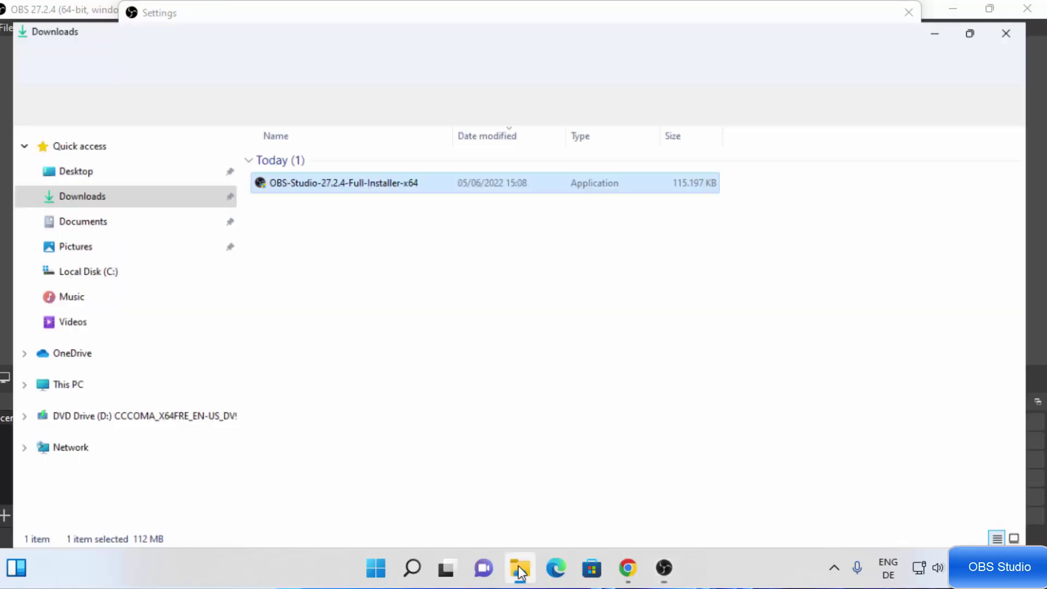
pyautogui.click(54, 312)
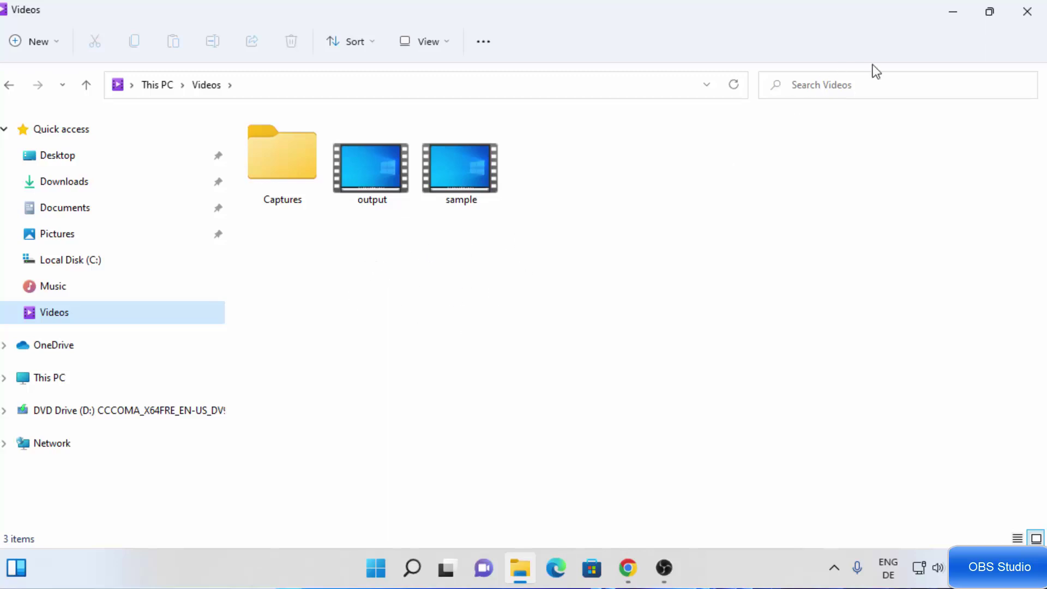
pyautogui.click(953, 12)
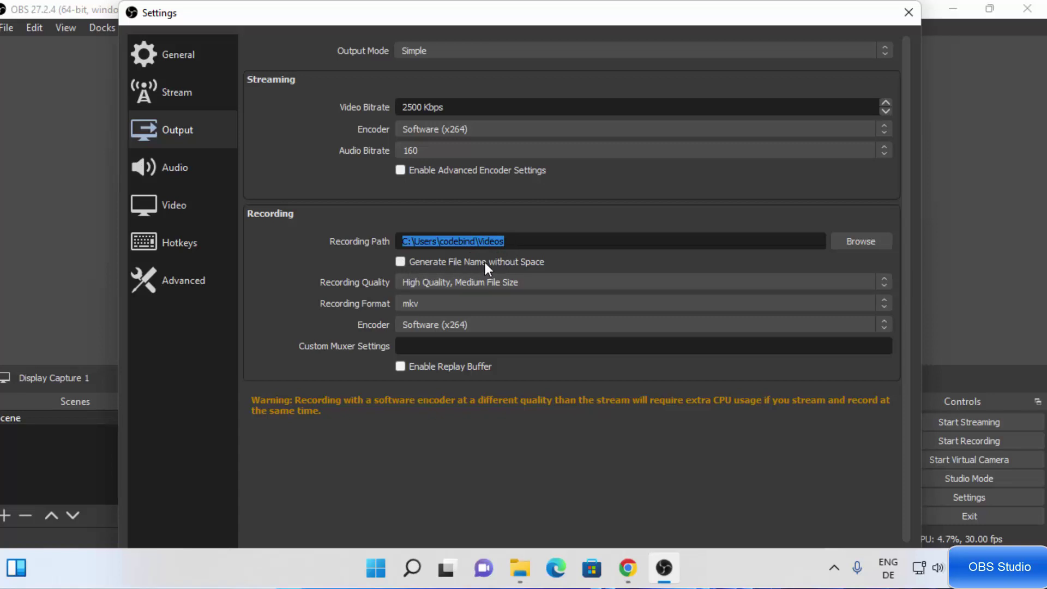
# - Set recordings to file names without spaces, High Quality, Medium File Size, mp4 format and the Software (x264) encoder
pyautogui.click(402, 260)
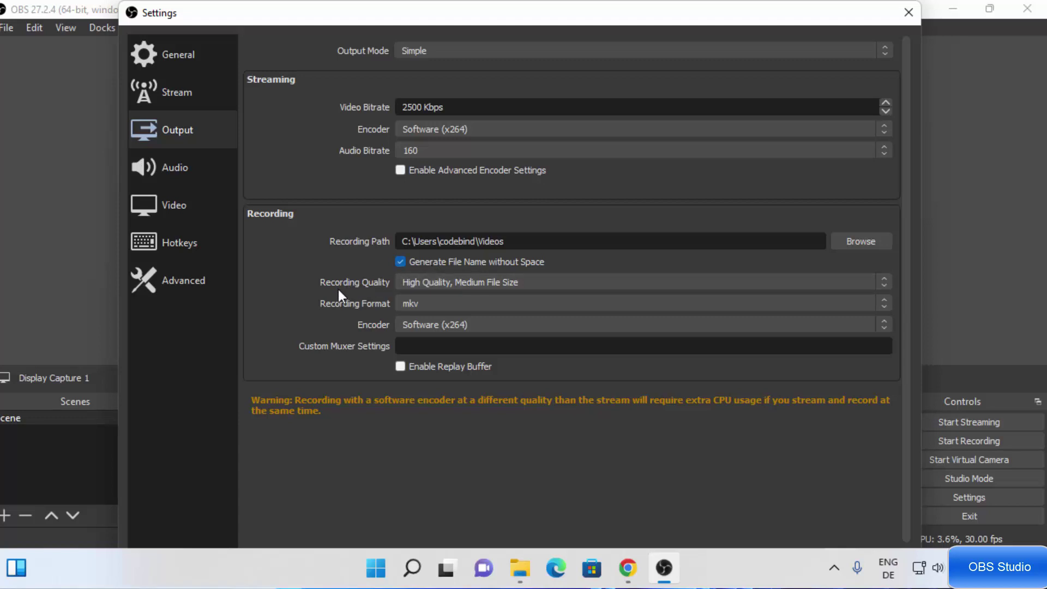
pyautogui.click(430, 284)
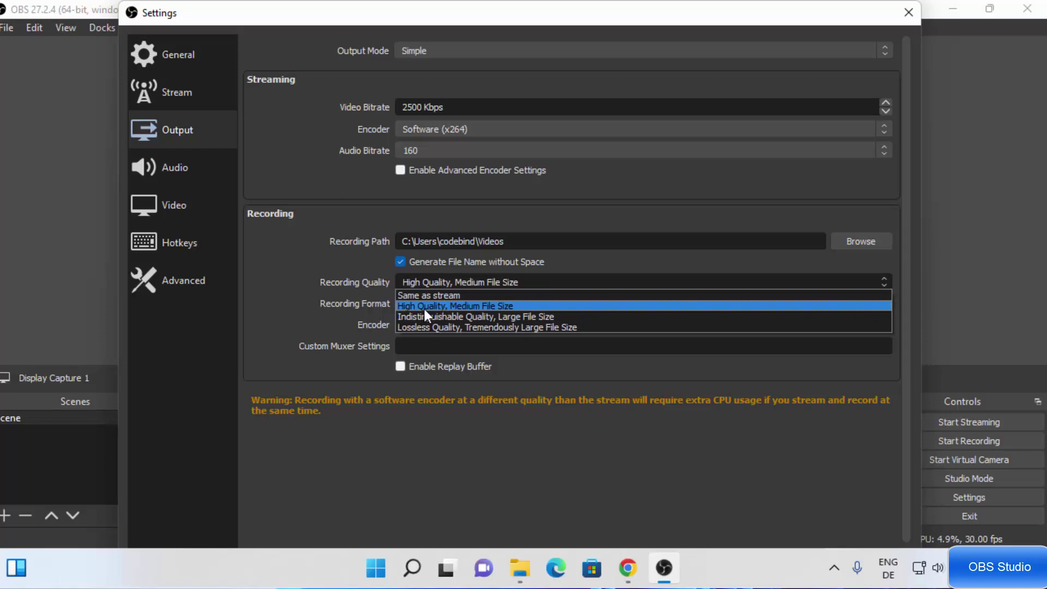
pyautogui.click(430, 306)
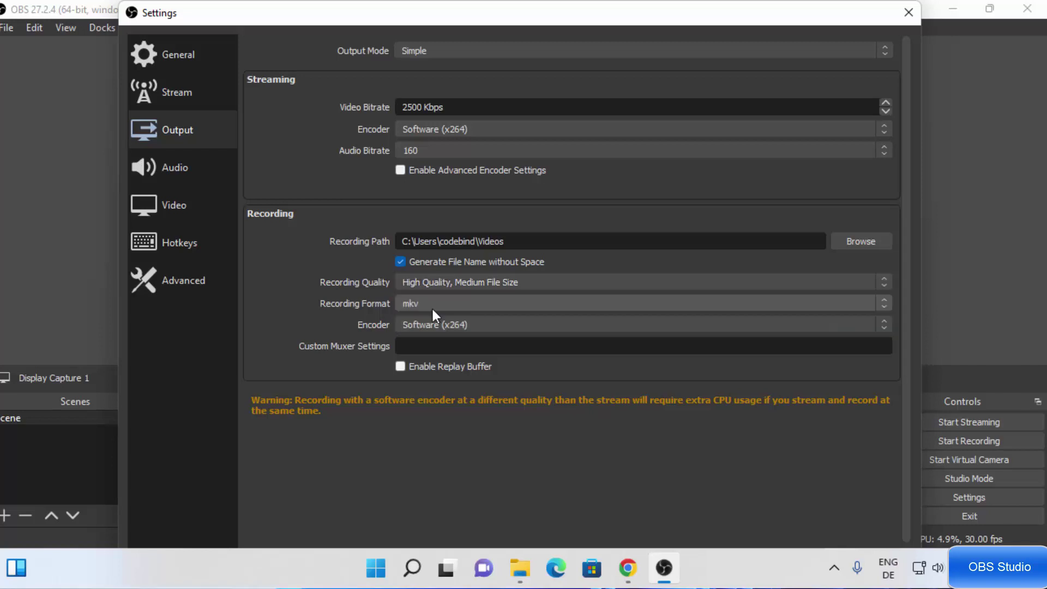
pyautogui.click(423, 300)
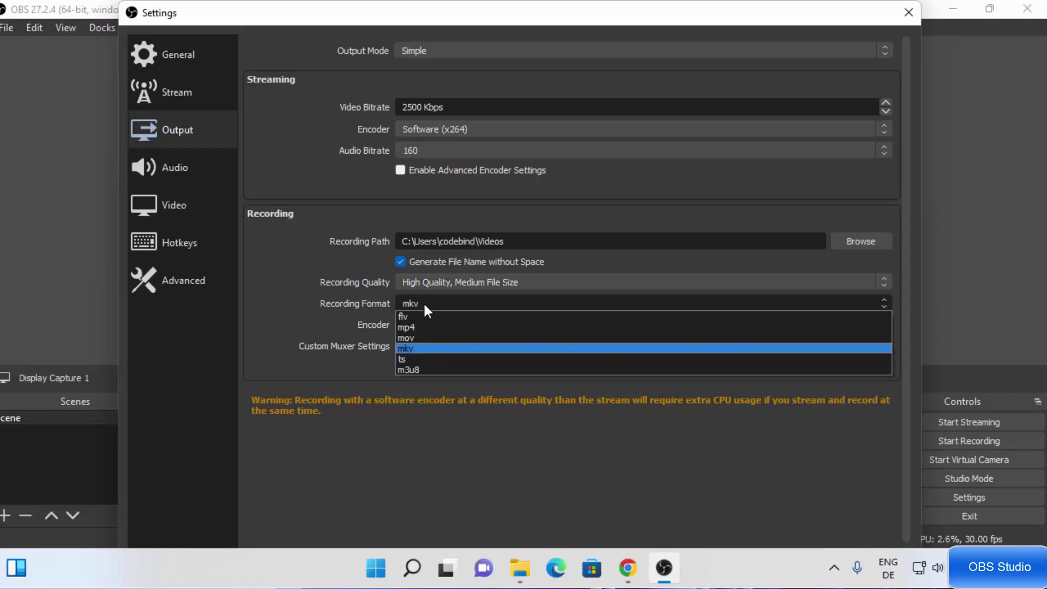
pyautogui.click(426, 327)
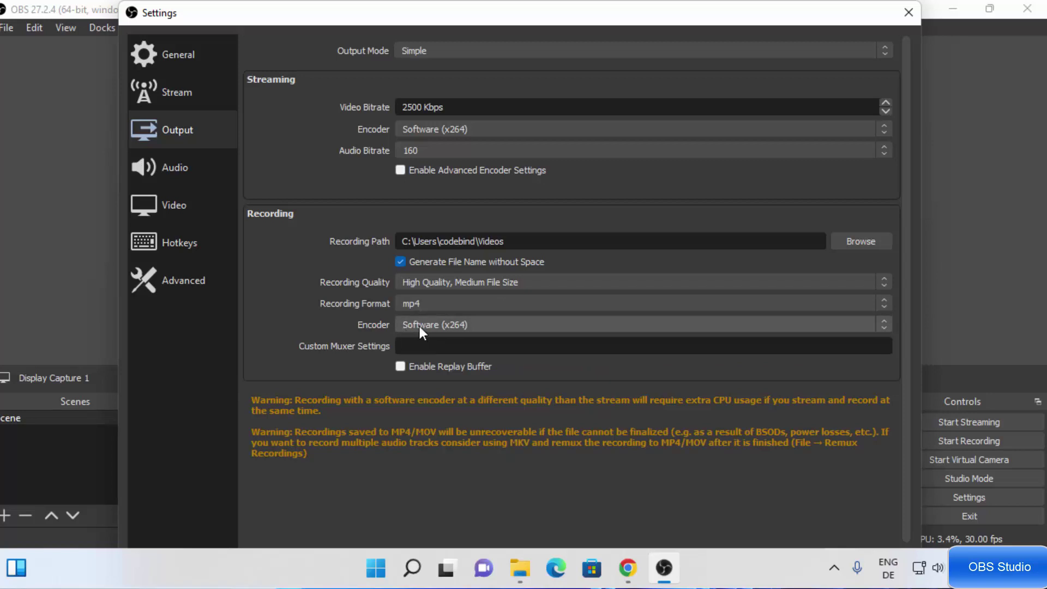
pyautogui.click(420, 326)
pyautogui.click(416, 338)
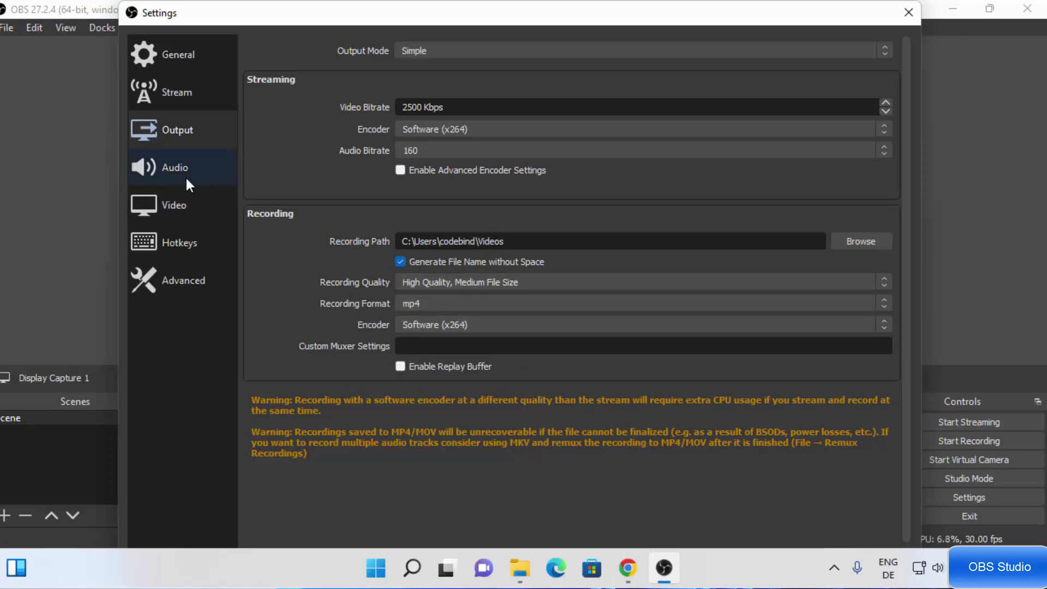
# - Review the devices offered for Desktop Audio and Mic/Auxiliary Audio in the audio settings
pyautogui.click(172, 172)
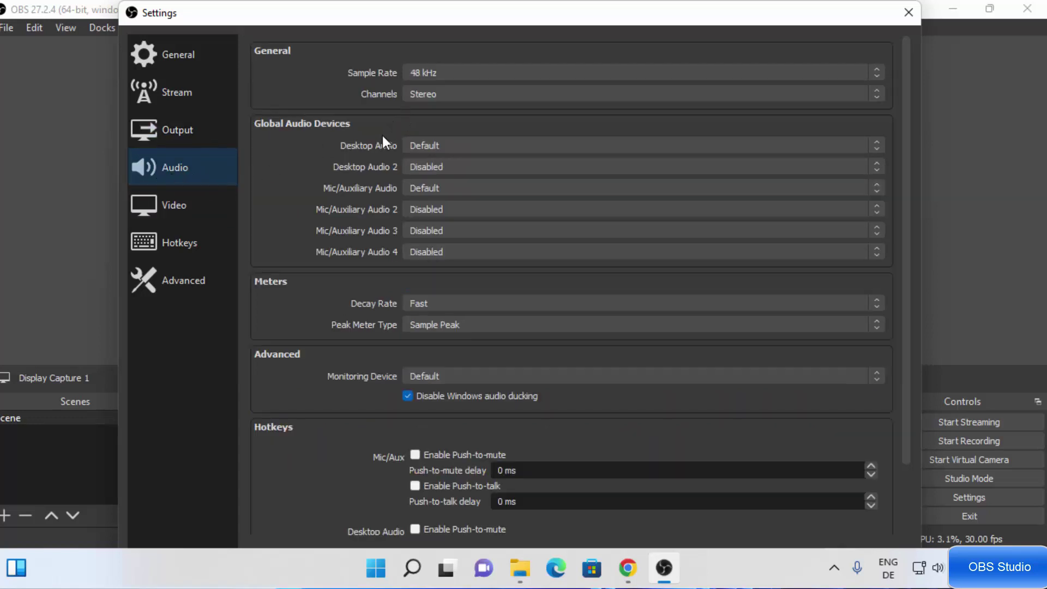
pyautogui.click(430, 146)
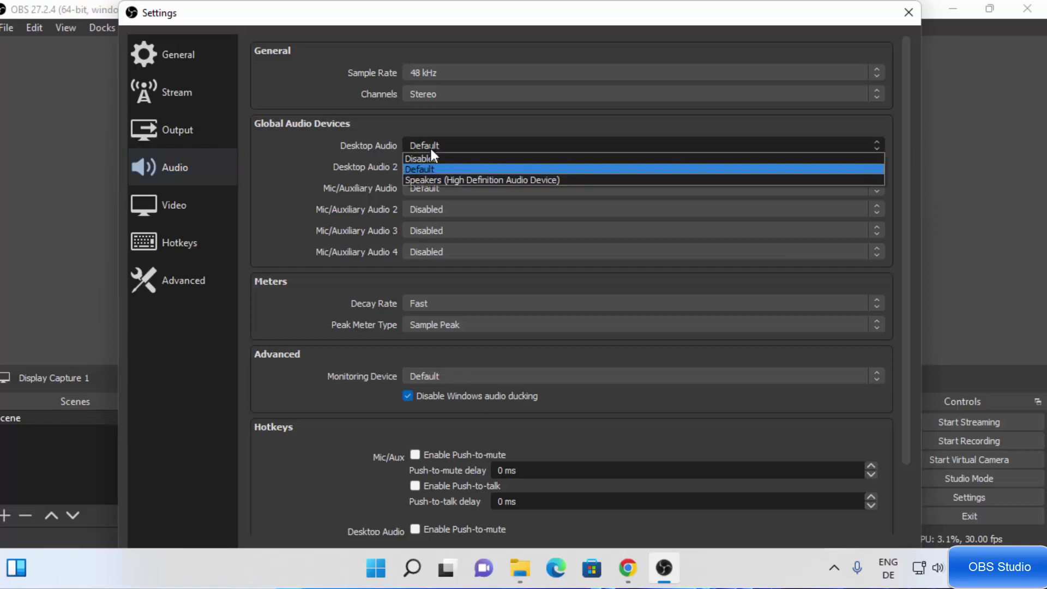
pyautogui.click(329, 165)
pyautogui.click(433, 187)
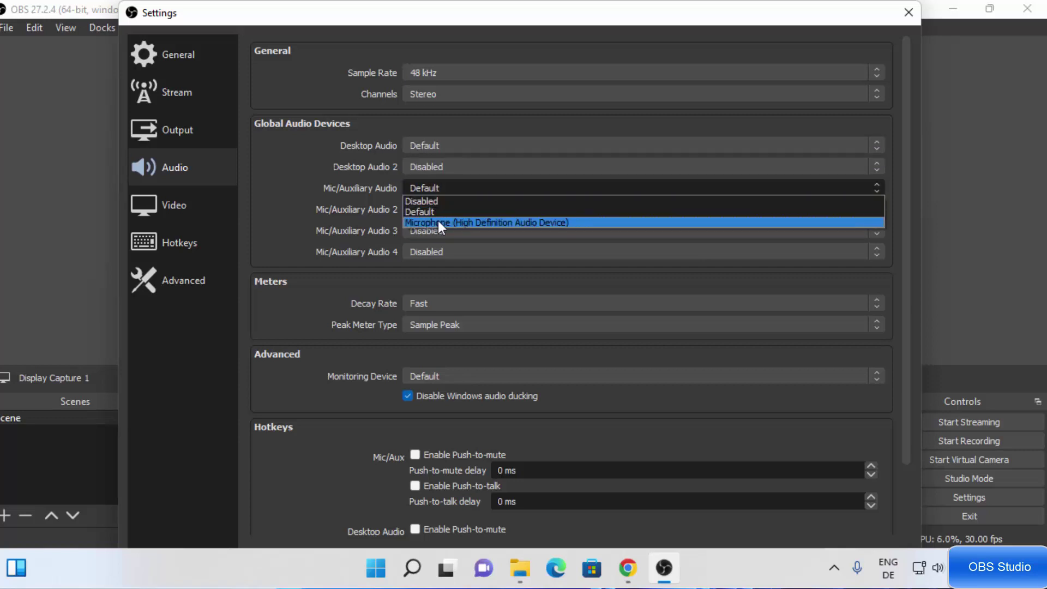
pyautogui.click(334, 210)
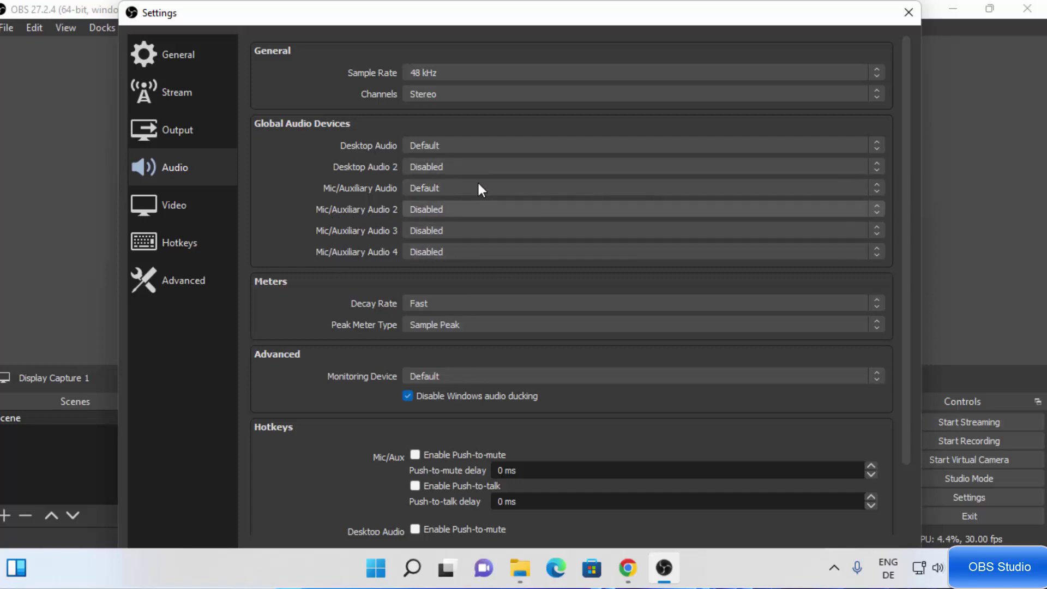
# - Set the base (canvas) resolution to 1291x718 in the video settings
pyautogui.click(186, 207)
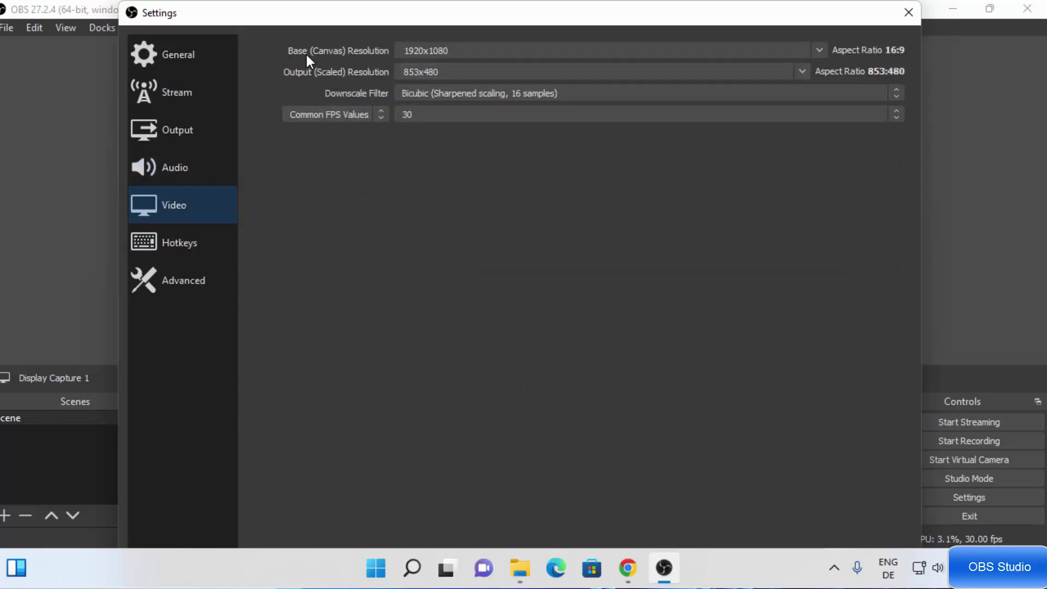
pyautogui.click(469, 51)
pyautogui.click(818, 50)
pyautogui.click(771, 63)
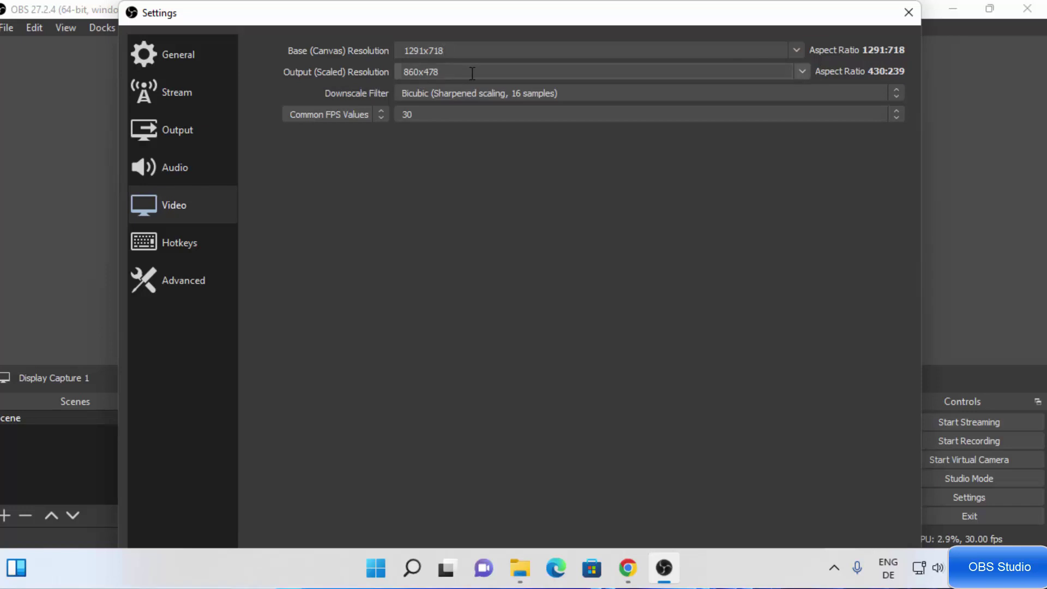
# - Review the available output (scaled) resolutions and downscale filters without changing them
pyautogui.click(802, 71)
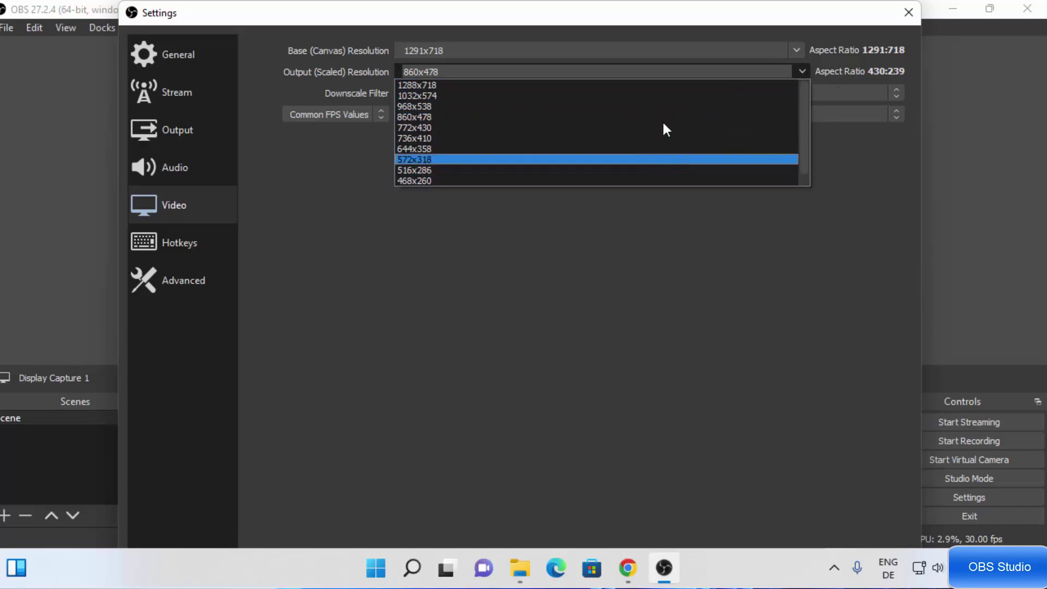
pyautogui.click(884, 214)
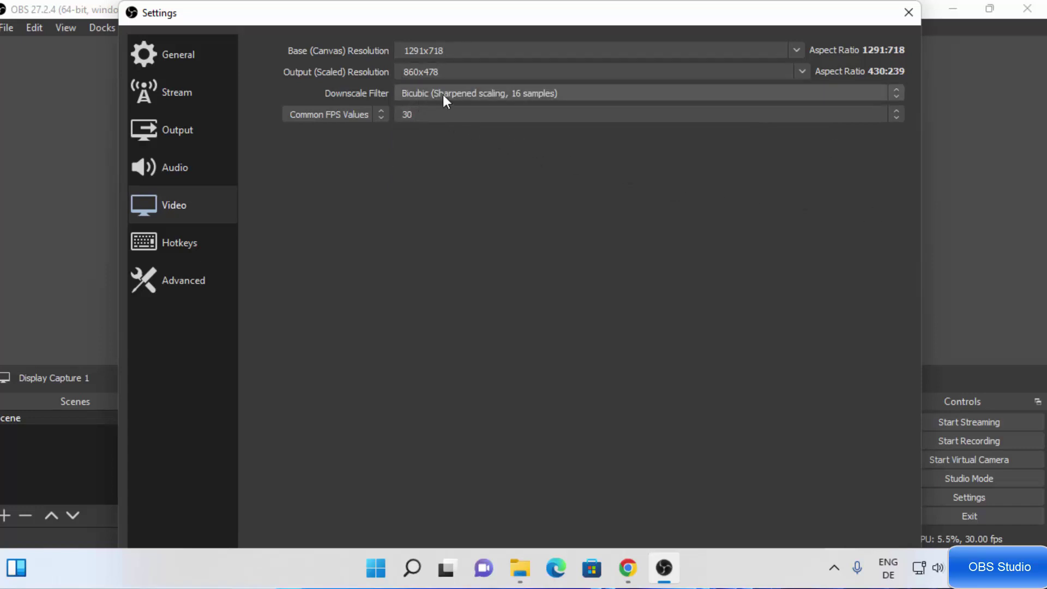
pyautogui.click(472, 94)
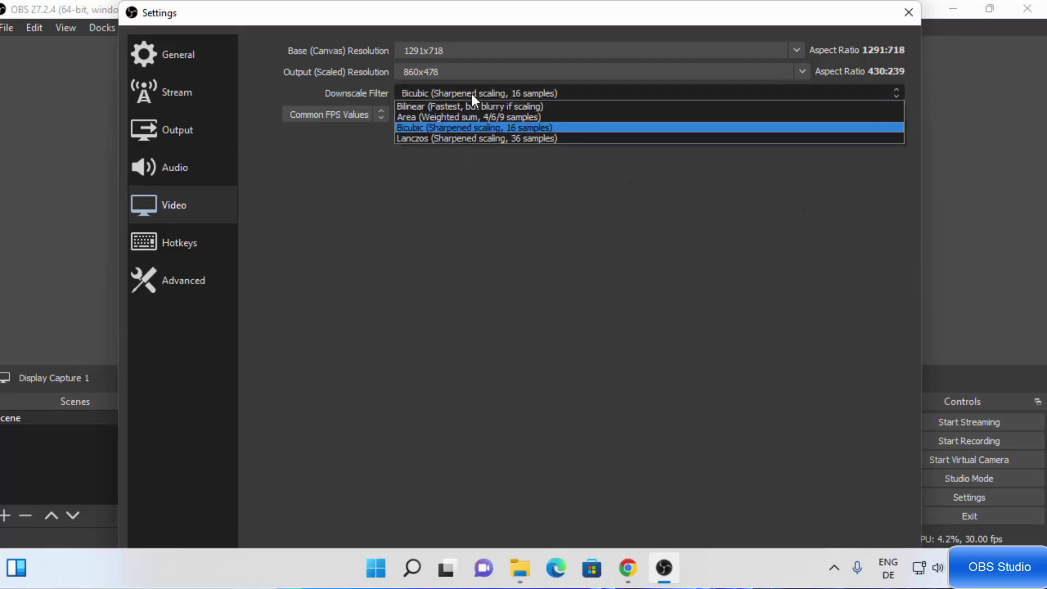
pyautogui.click(346, 180)
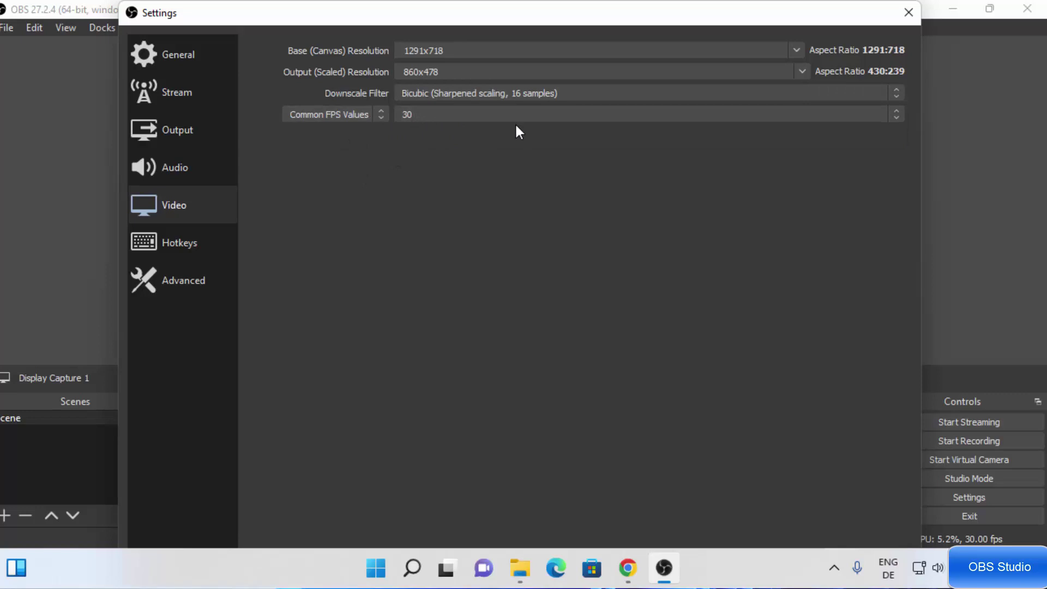
# - Apply the changed settings and close the settings window
pyautogui.moveTo(229, 13); pyautogui.dragTo(282, 25)
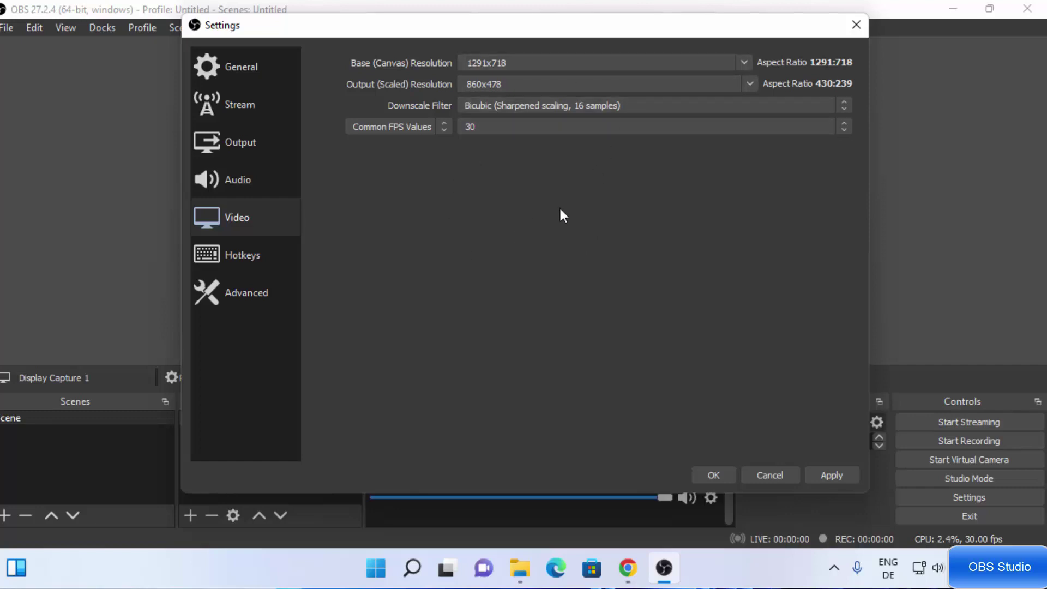
pyautogui.click(838, 475)
pyautogui.click(718, 474)
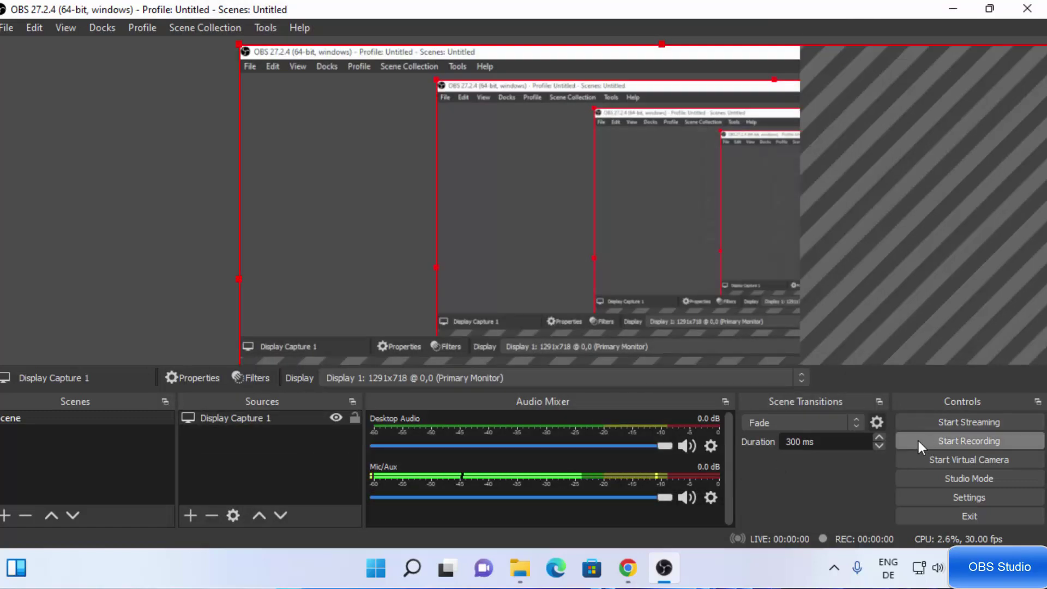
# - Deselect the display capture source, start recording and minimize the program to reveal the desktop
pyautogui.click(765, 339)
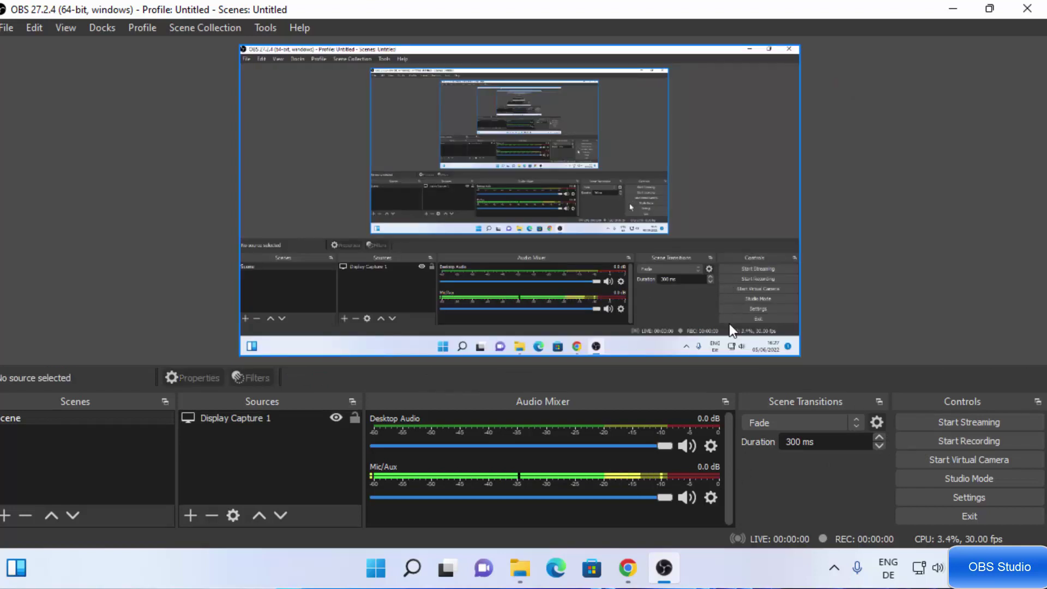
pyautogui.click(945, 442)
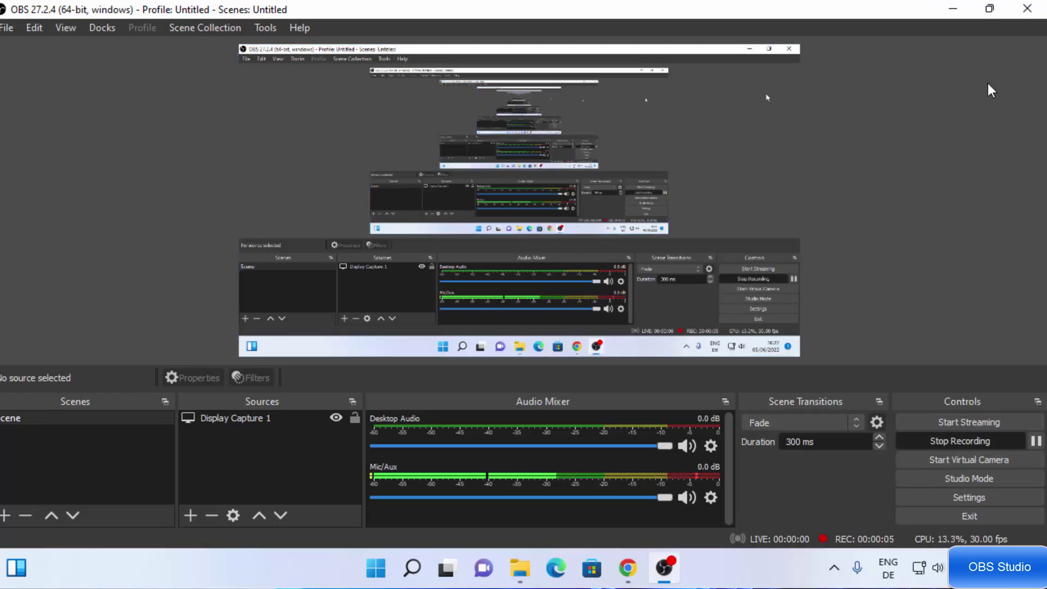
pyautogui.click(952, 10)
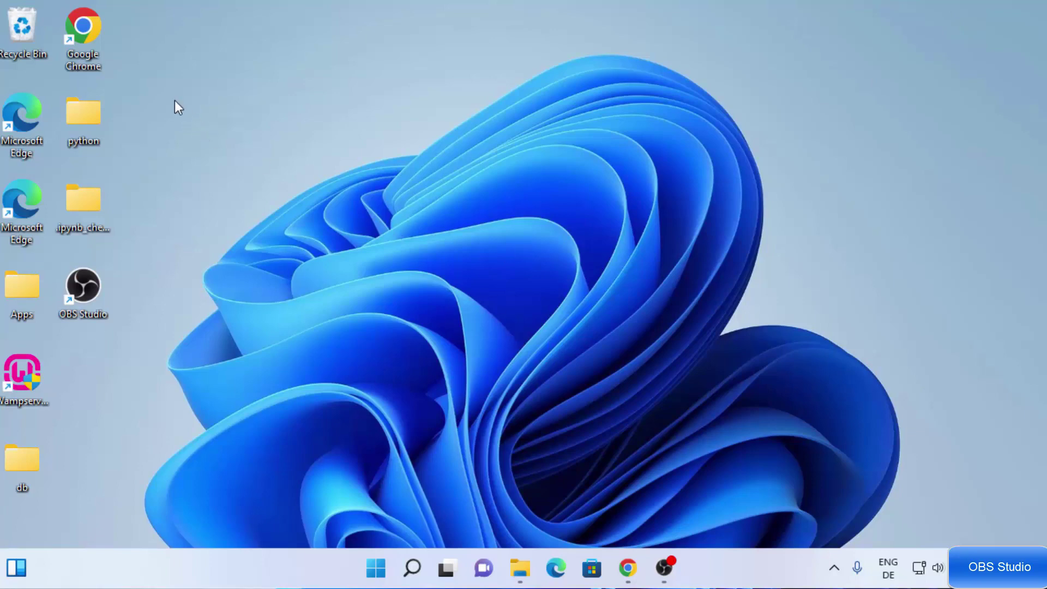
# - Show the OBS download page in Chrome without the downloads bar and the Videos folder in File Explorer, minimizing each window after viewing
pyautogui.click(626, 565)
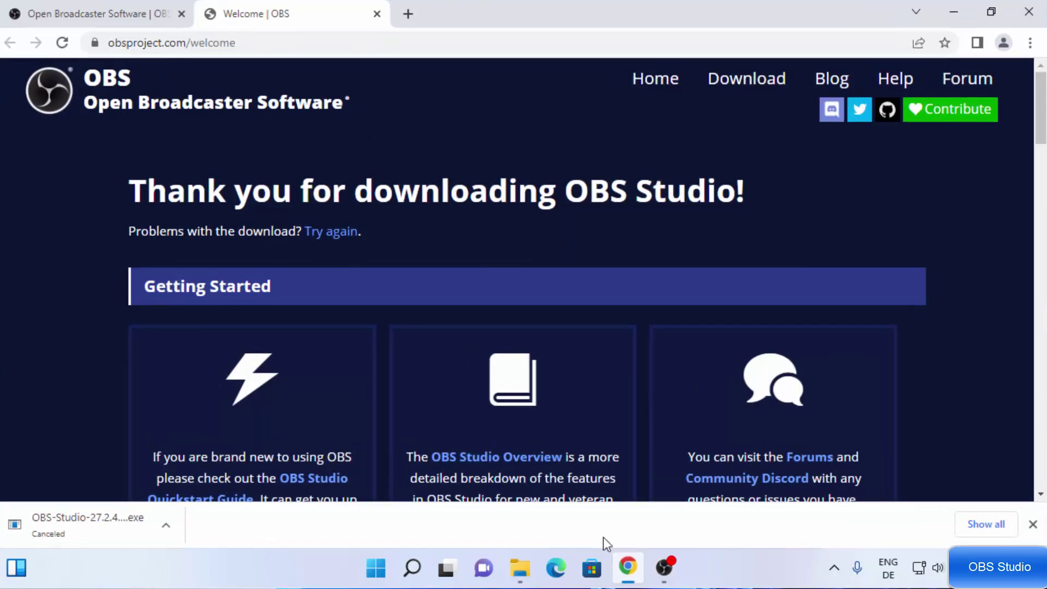
pyautogui.click(723, 86)
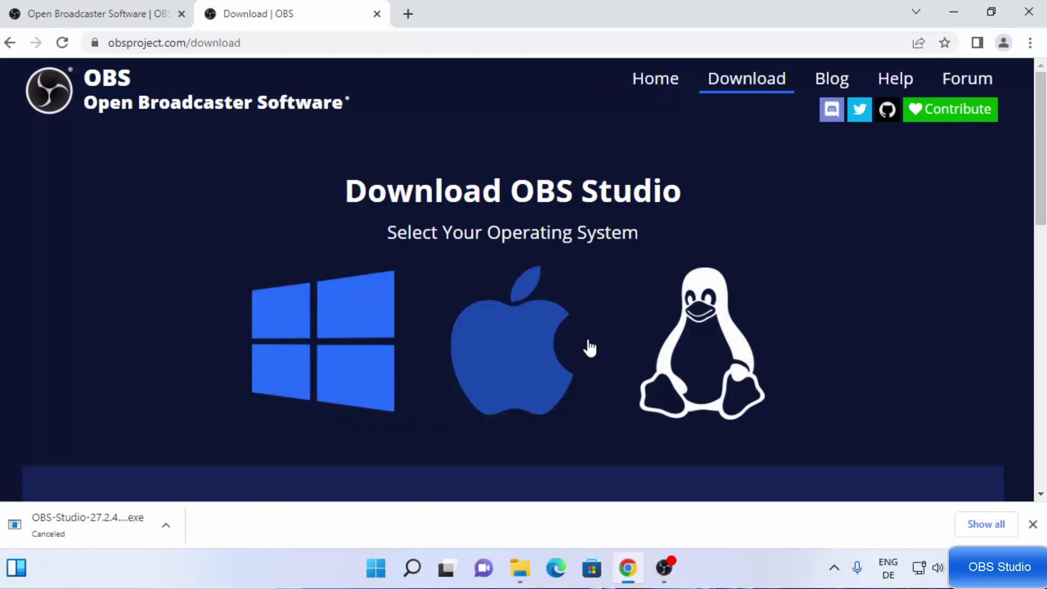
pyautogui.click(1033, 524)
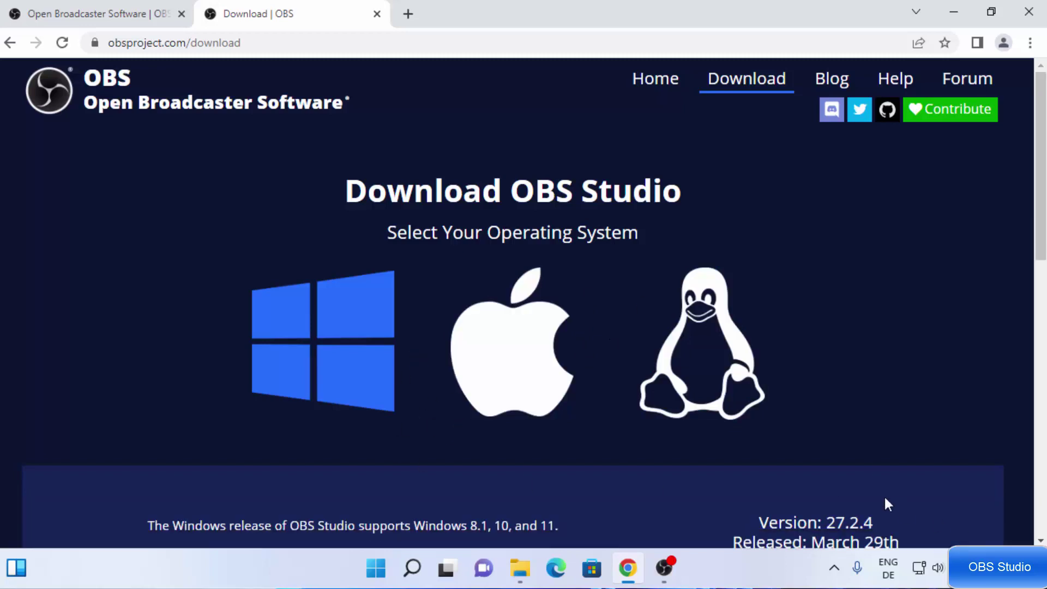
pyautogui.click(953, 12)
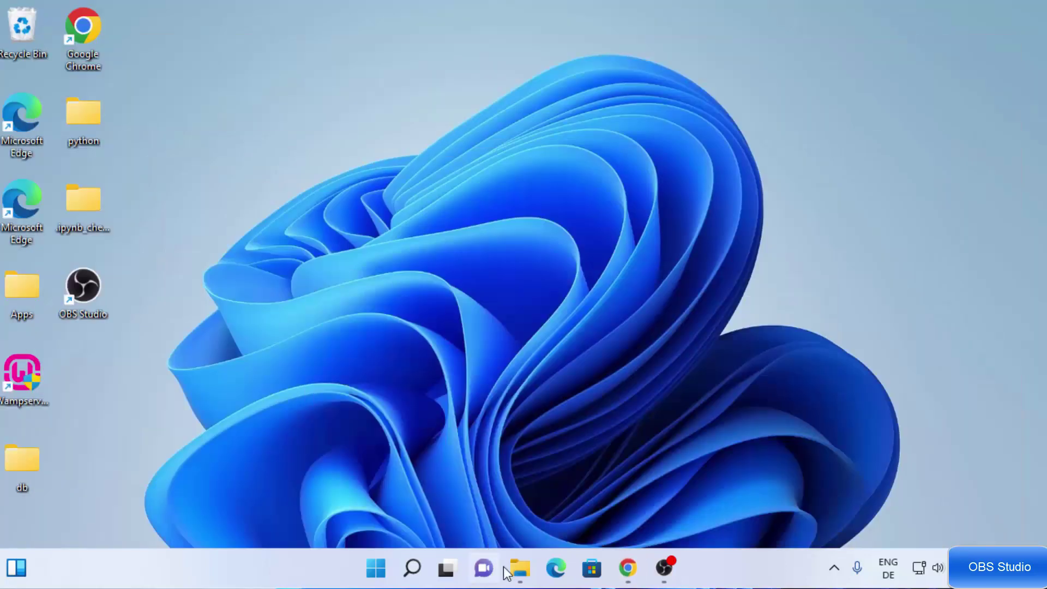
pyautogui.click(518, 573)
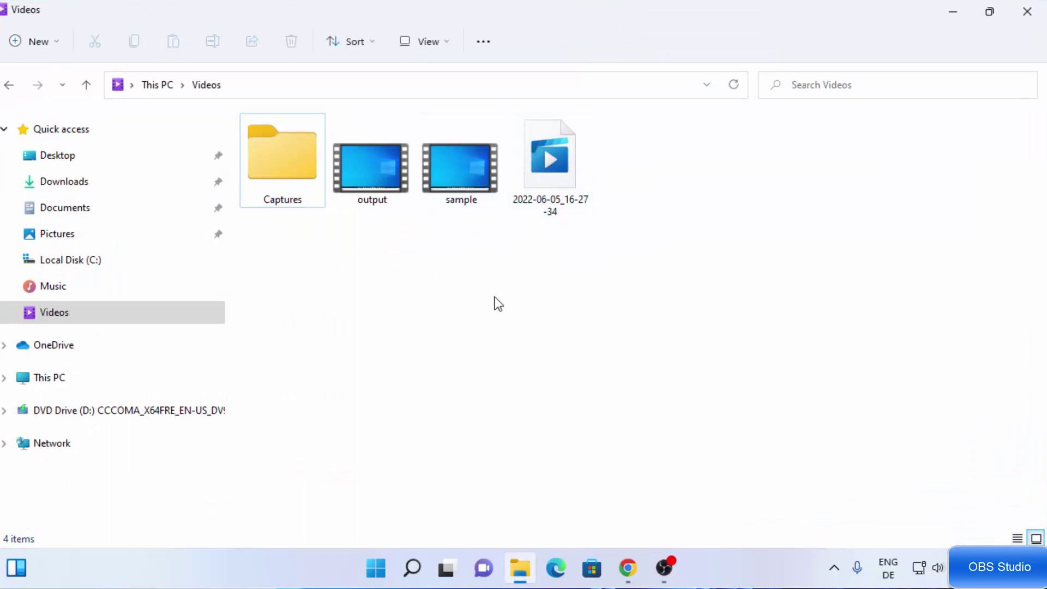
pyautogui.click(953, 11)
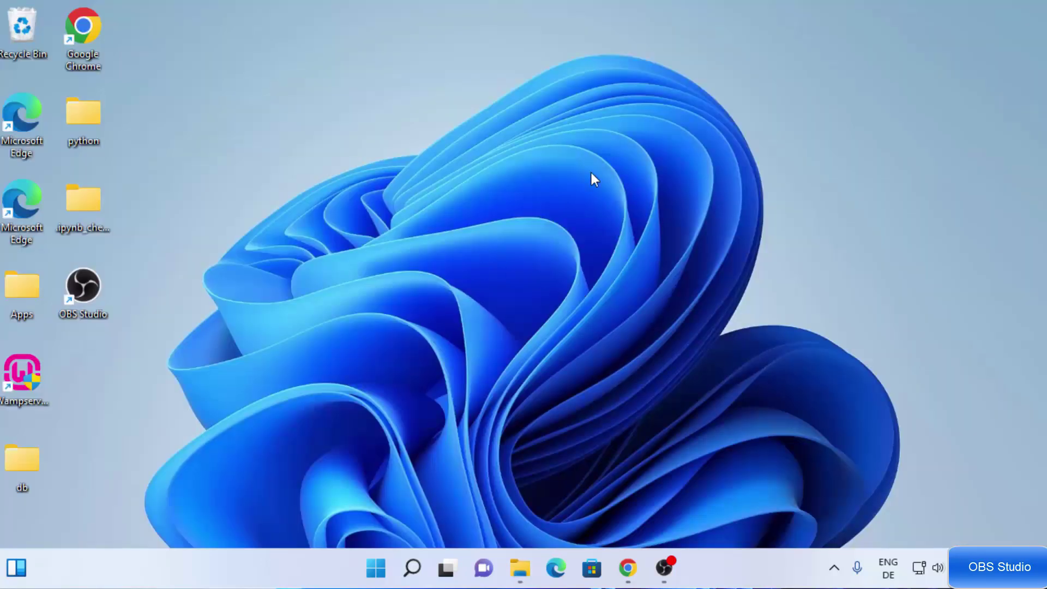
# - Switch back to OBS Studio, stop the recording and minimize the program
pyautogui.click(663, 567)
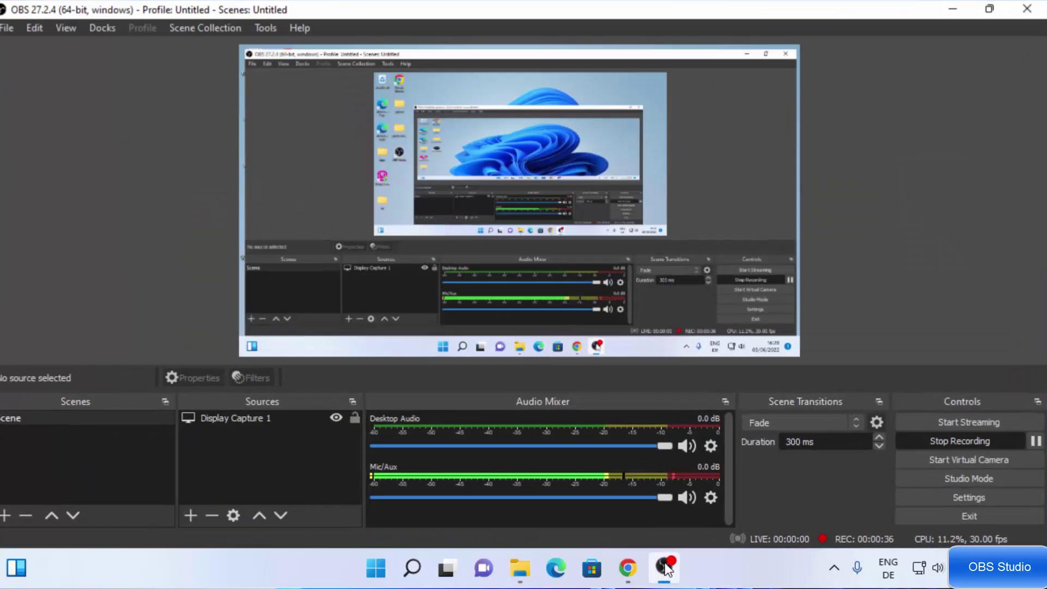
pyautogui.click(1010, 440)
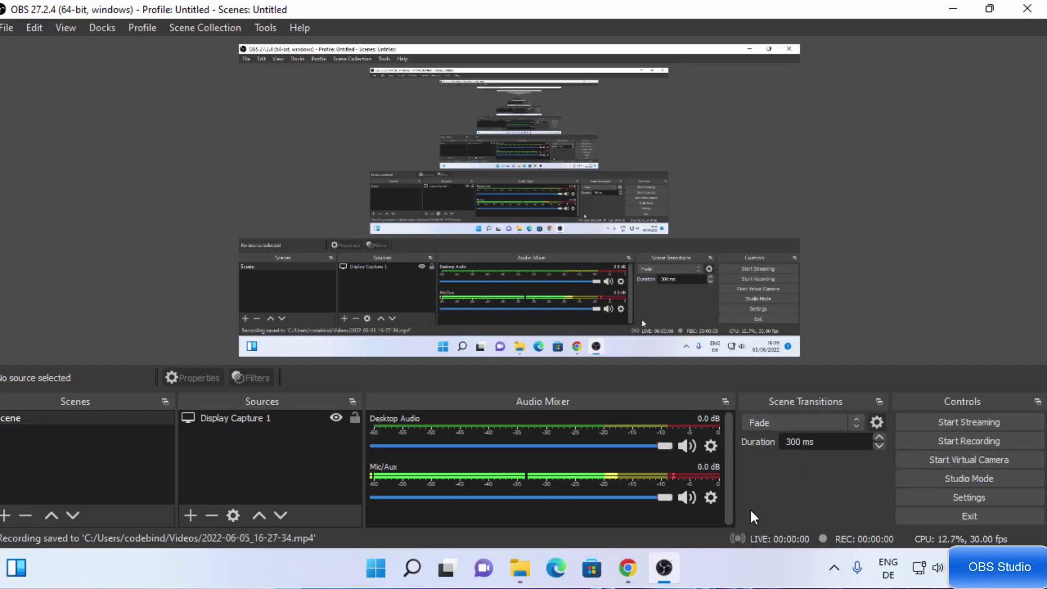
pyautogui.click(951, 10)
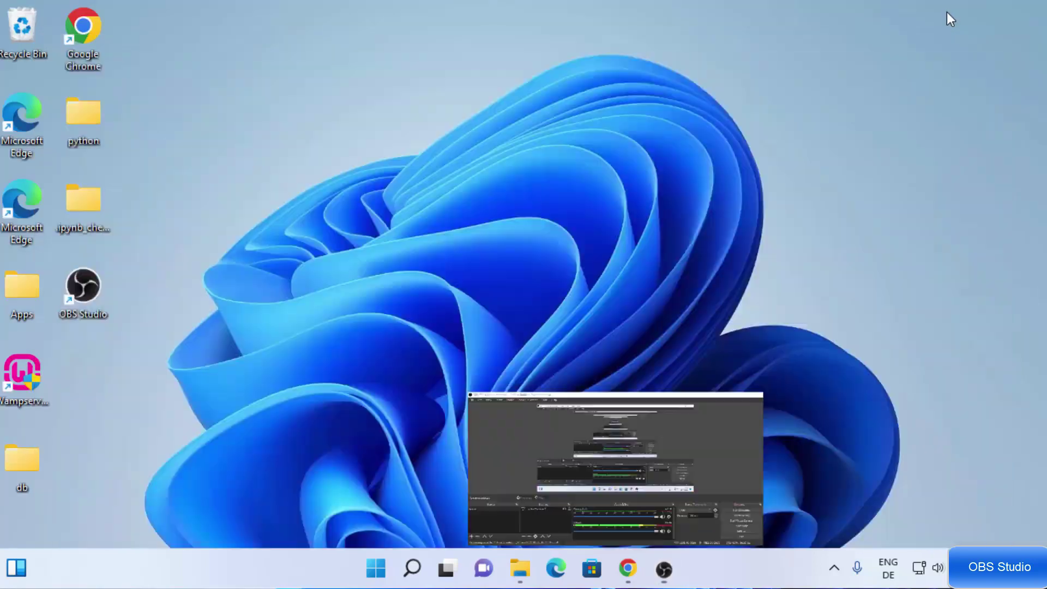
# - Switch to File Explorer and reload the Videos folder to list the saved recording
pyautogui.click(526, 565)
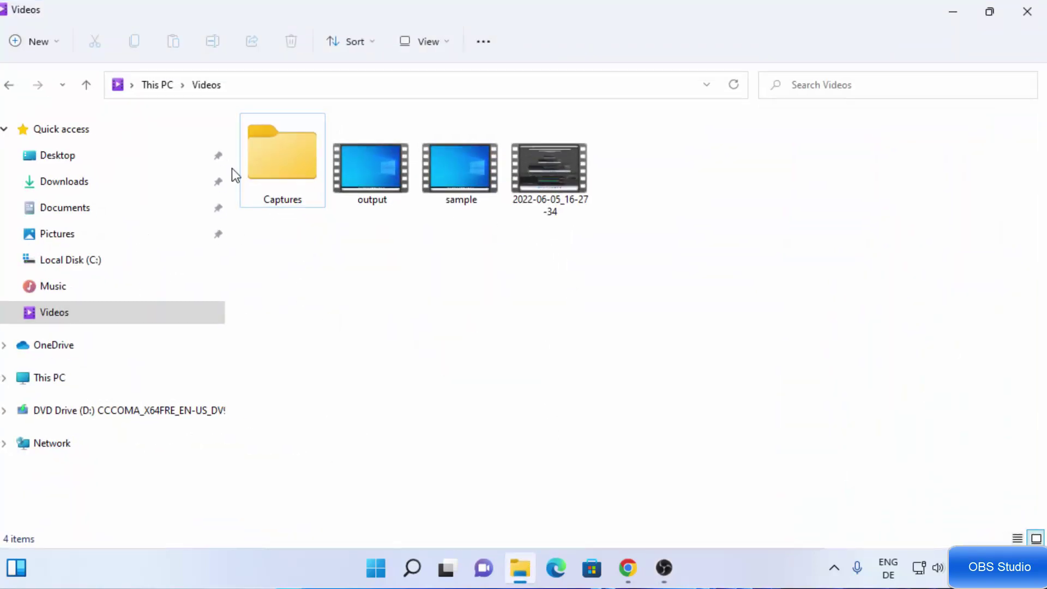
pyautogui.click(103, 287)
pyautogui.click(86, 317)
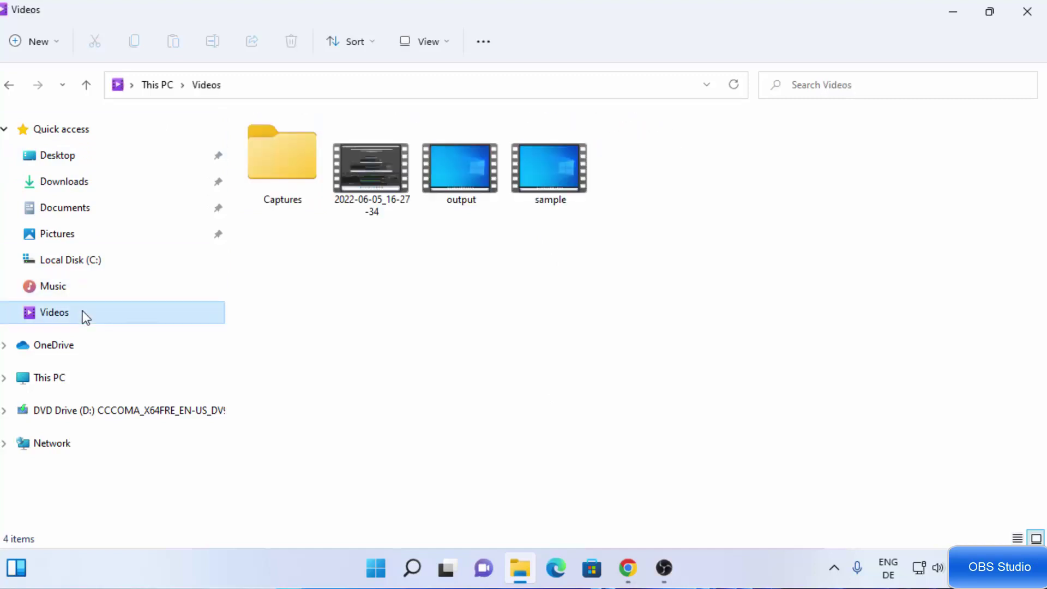
# - Open the recording 2022-06-05_16-27-34 in the Movies & TV player, without making it the default for .mp4 files
pyautogui.click(370, 176)
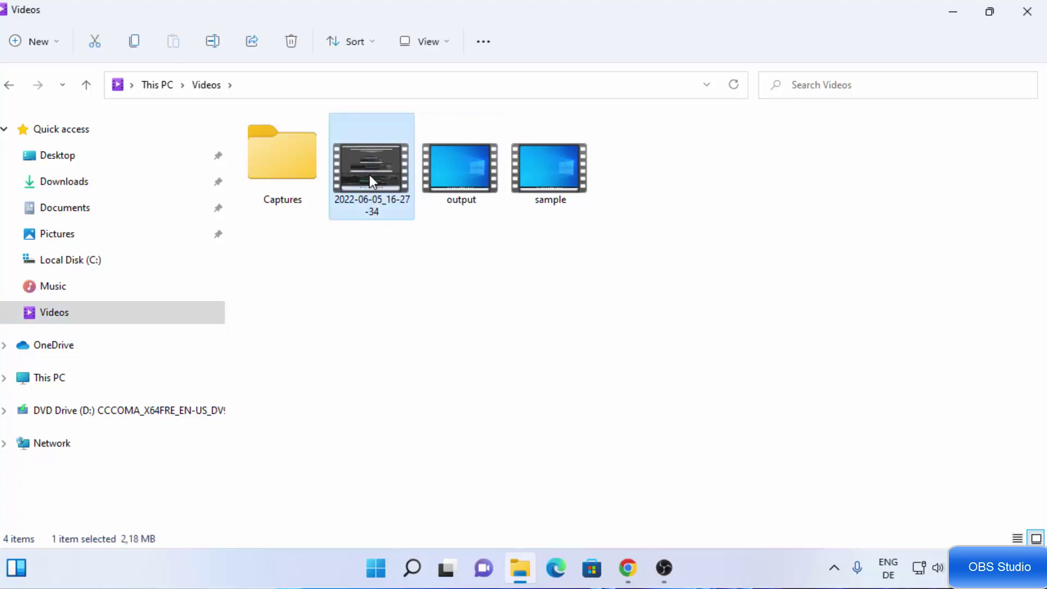
pyautogui.doubleClick(369, 181)
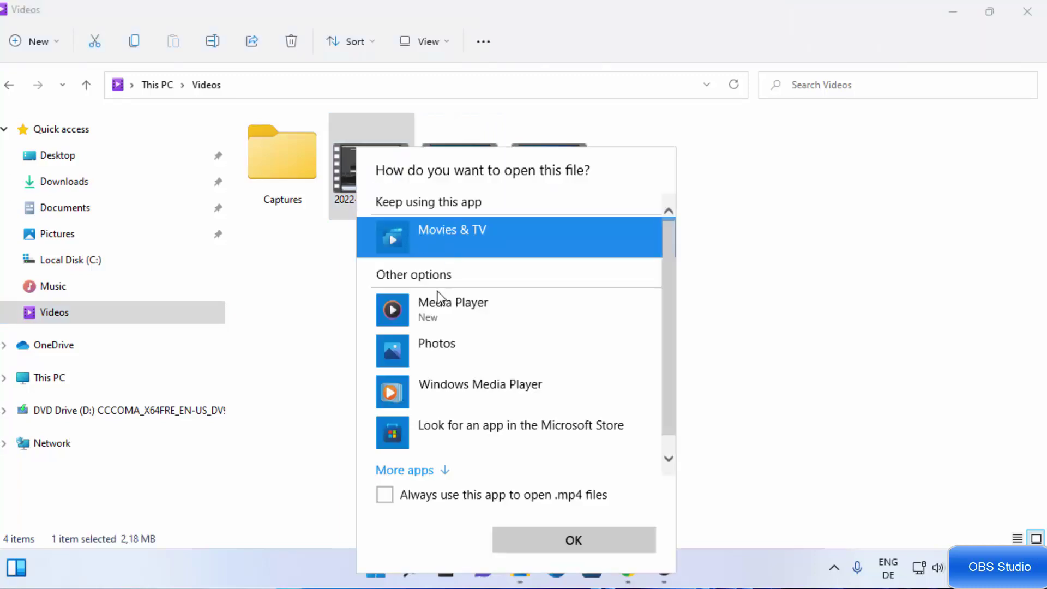
pyautogui.scroll(-1, 590, 345)
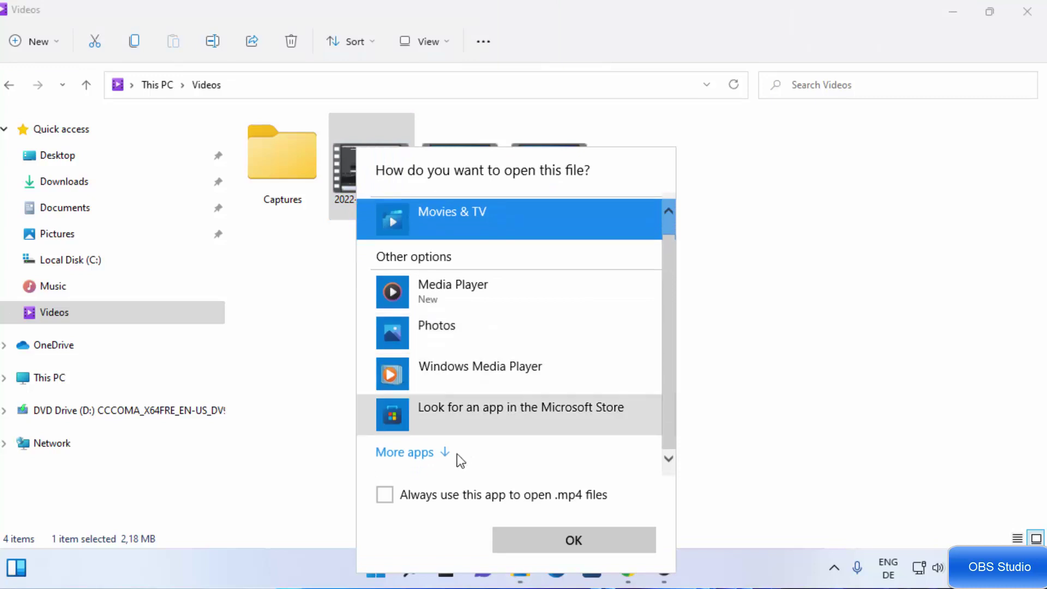
pyautogui.click(428, 453)
pyautogui.doubleClick(515, 365)
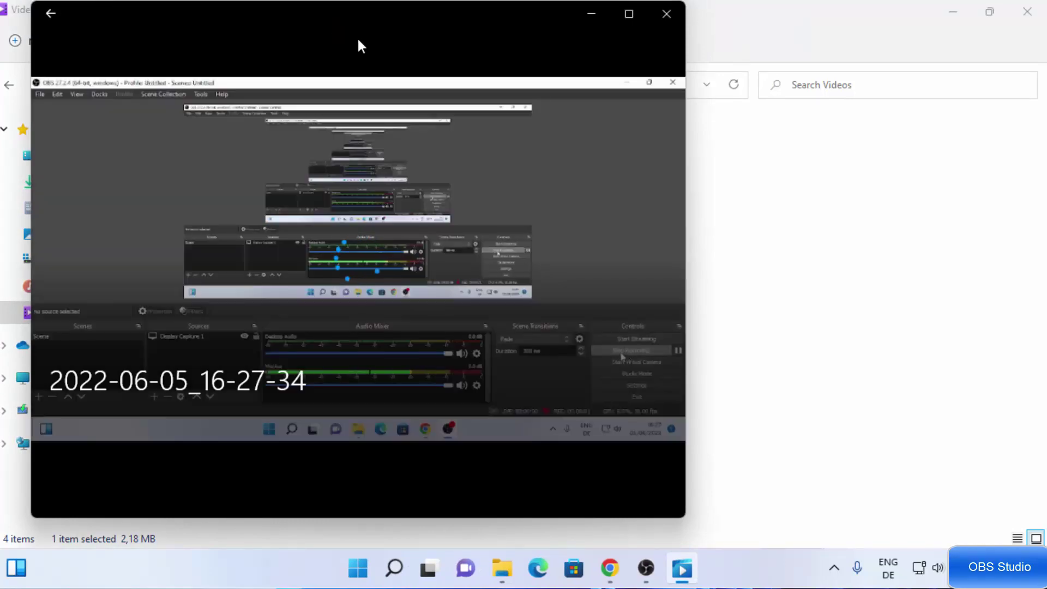
# - Shift the player window aside, skip through the recording up to its end to check it, and close the player
pyautogui.moveTo(358, 46); pyautogui.dragTo(465, 58)
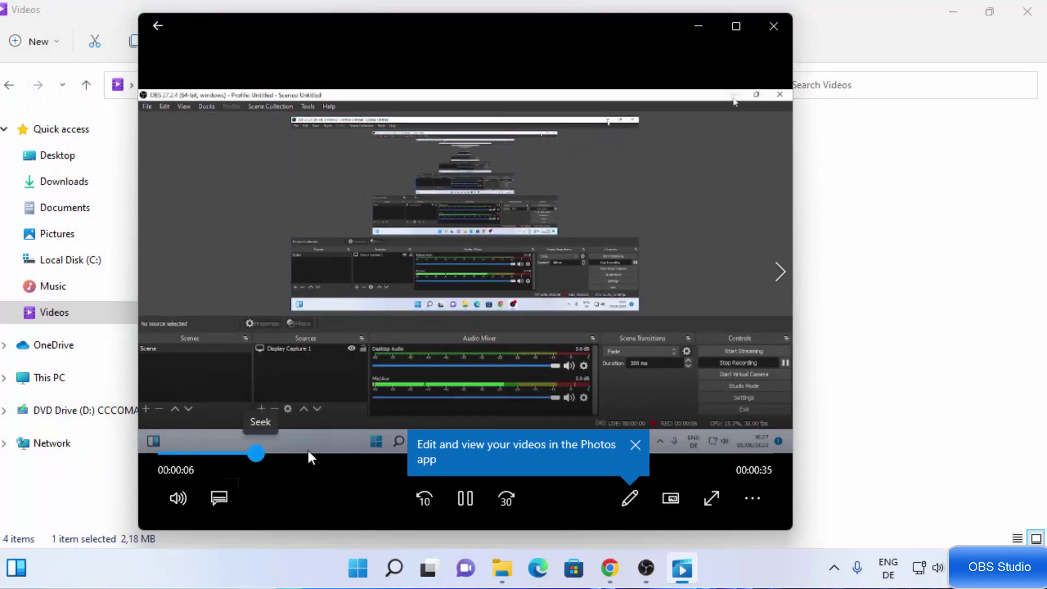
pyautogui.moveTo(306, 453); pyautogui.dragTo(395, 452)
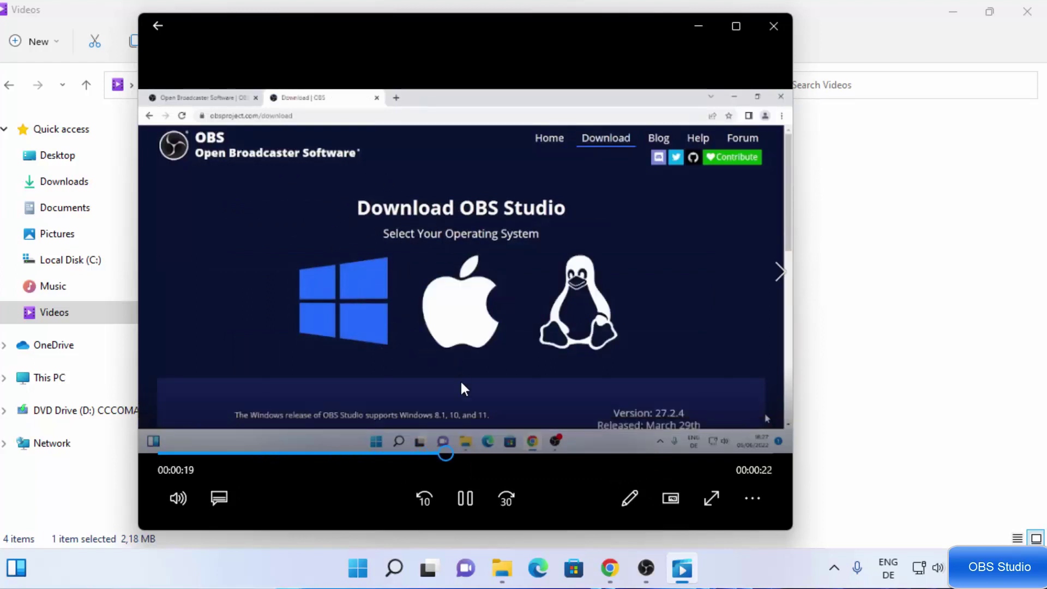
pyautogui.click(538, 453)
pyautogui.click(578, 452)
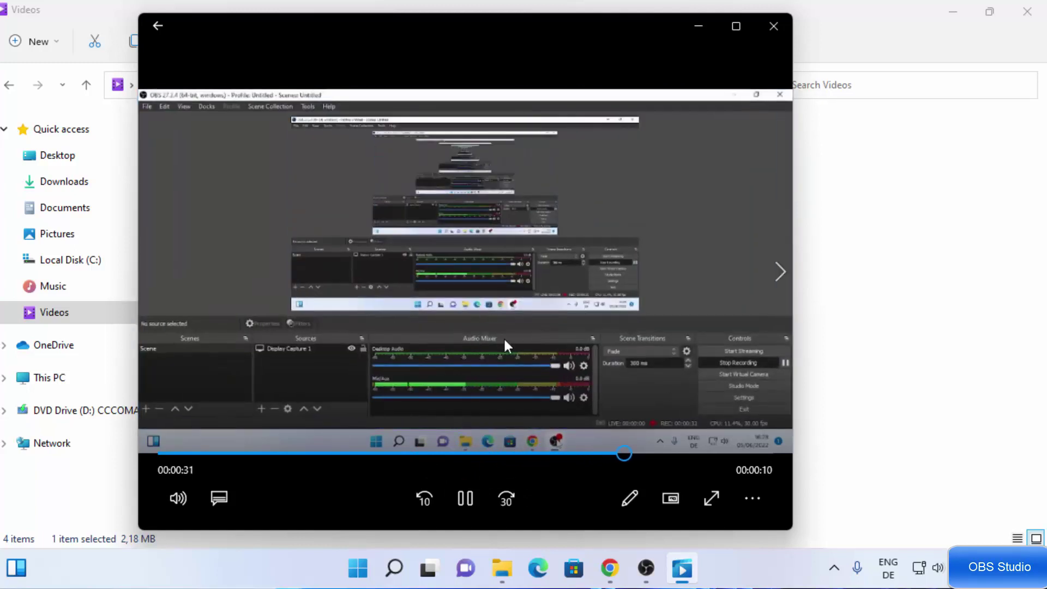
pyautogui.click(689, 453)
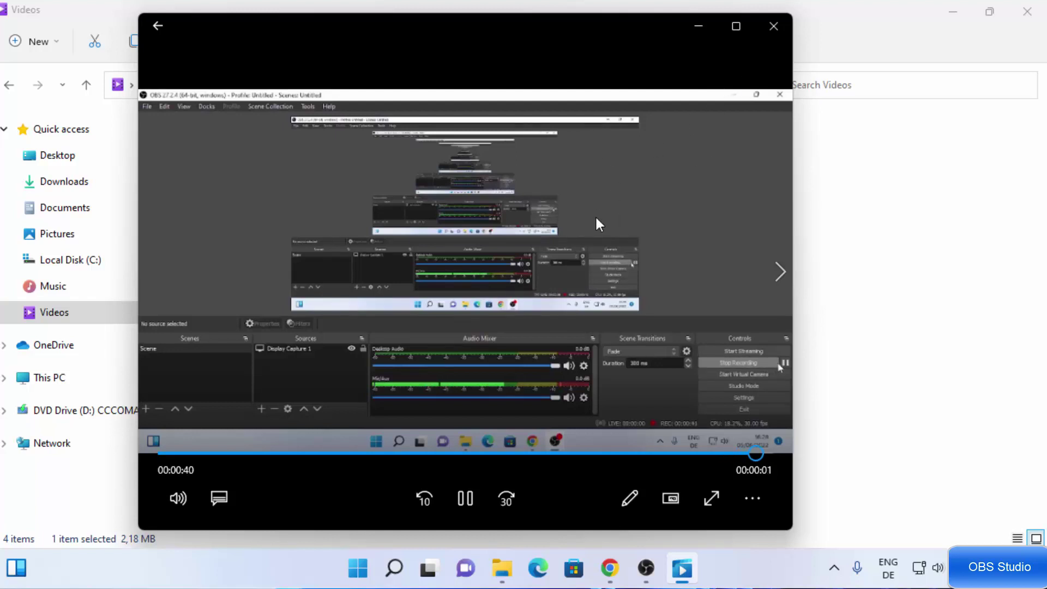
pyautogui.click(773, 25)
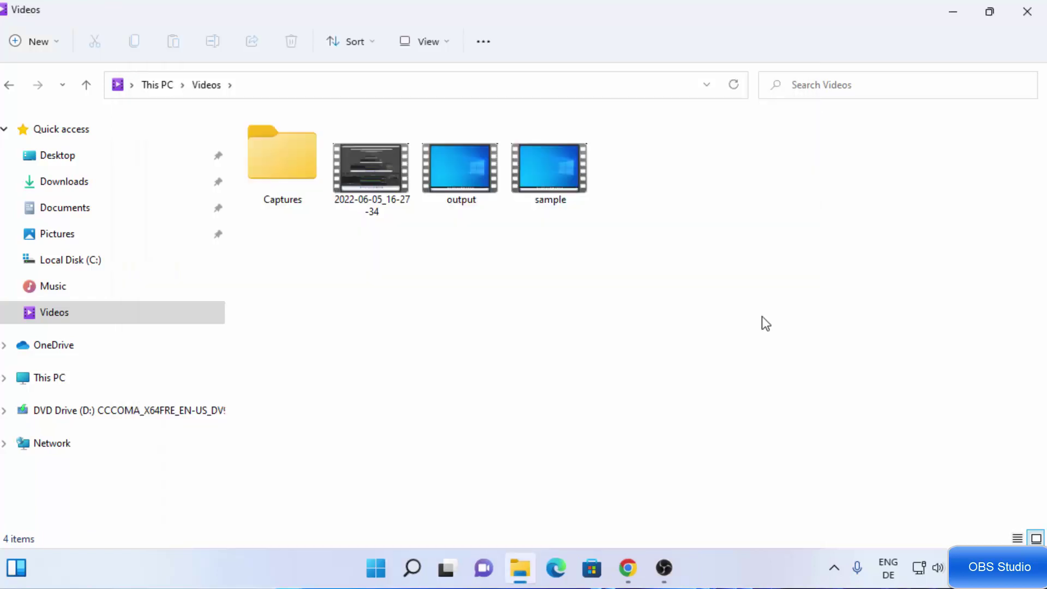